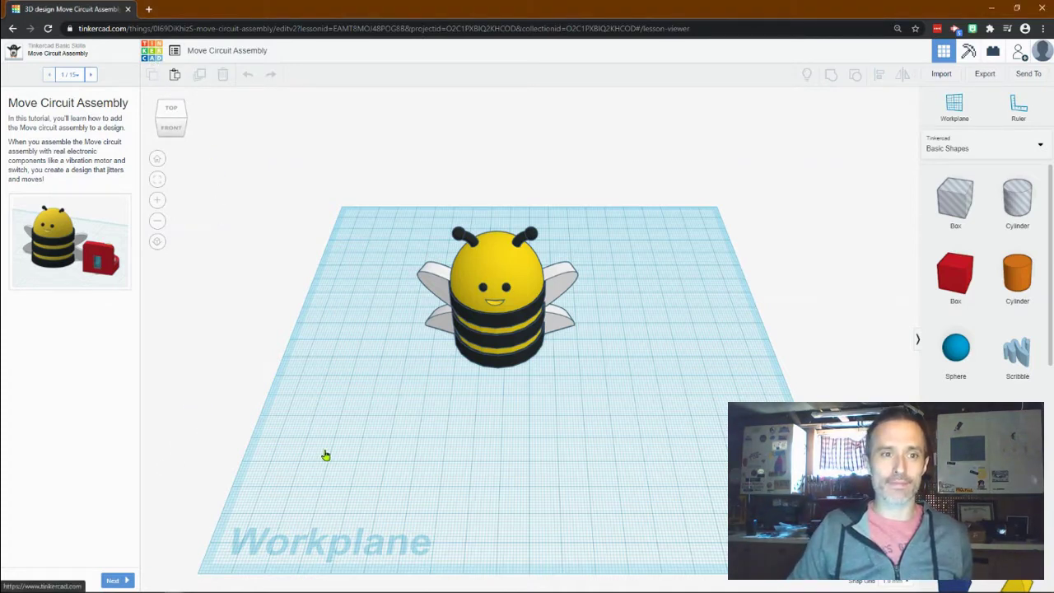
- Leave the open design for the dashboard and open the full list of 3D design lessons in the Learn section
key("alt+Left")
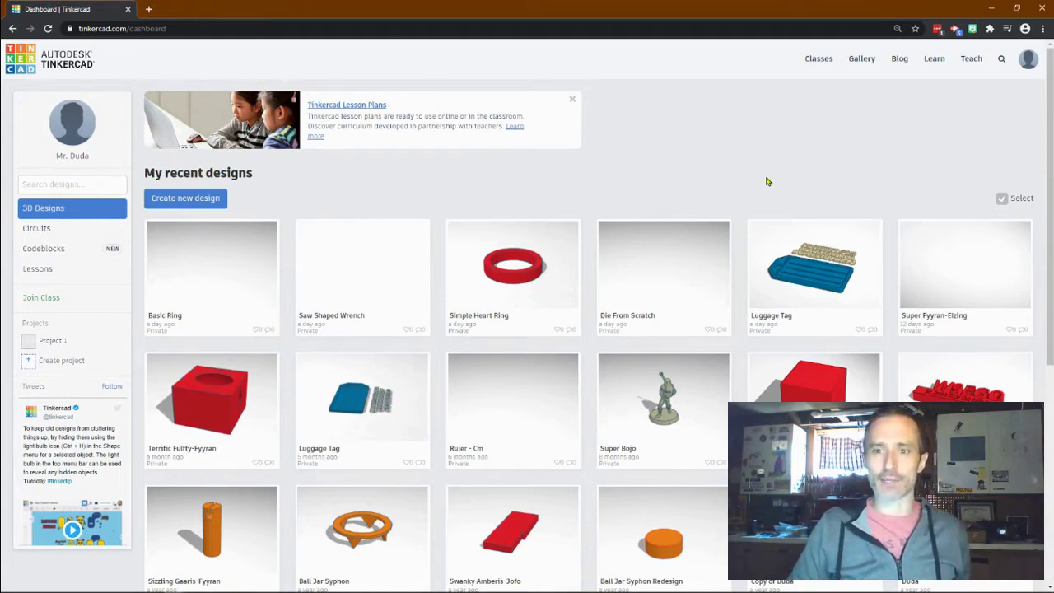
left_click(934, 59)
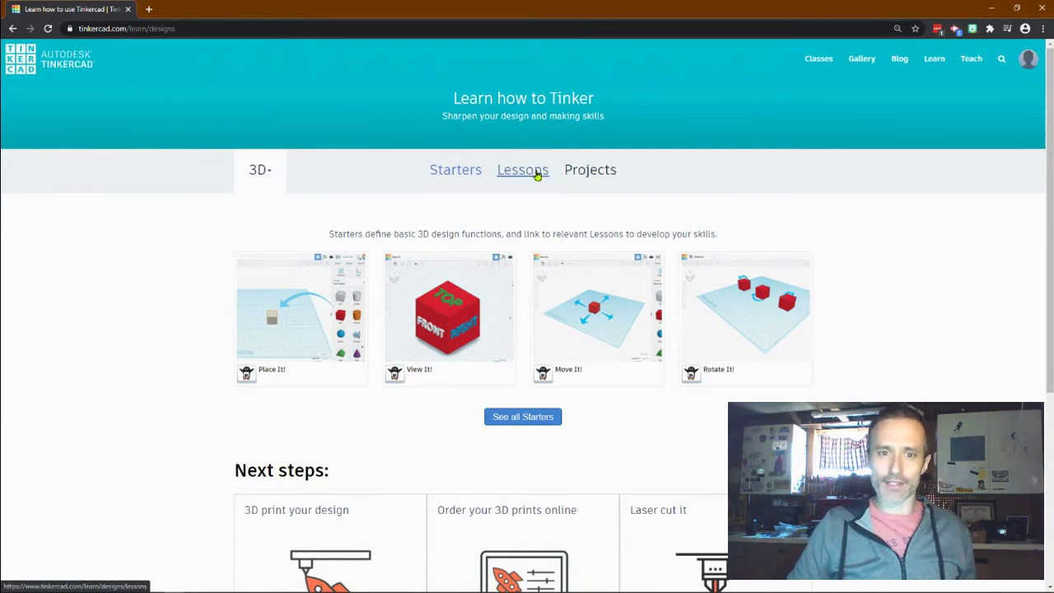
left_click(521, 171)
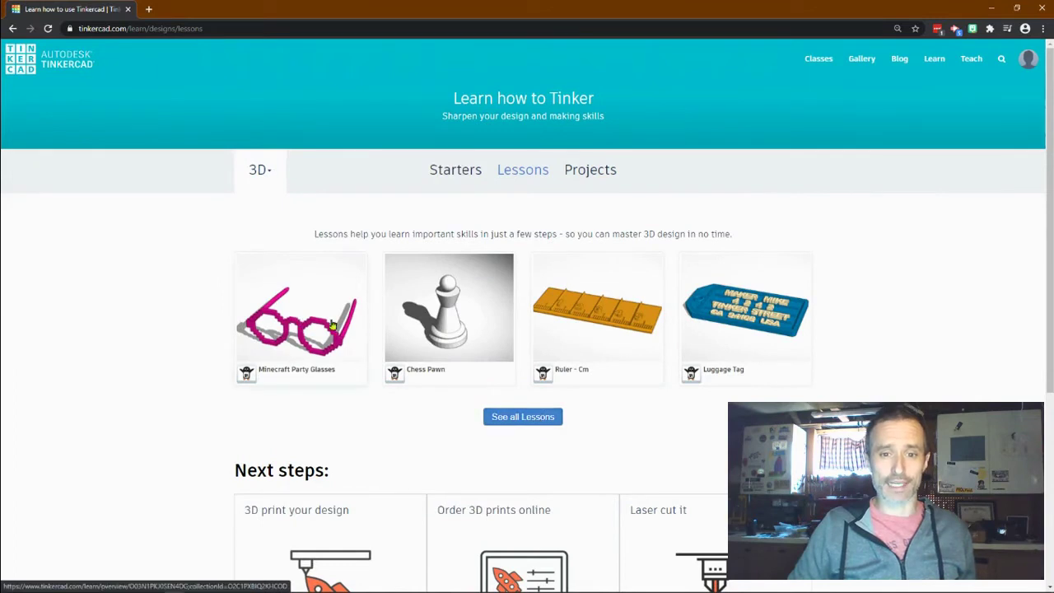
left_click(517, 418)
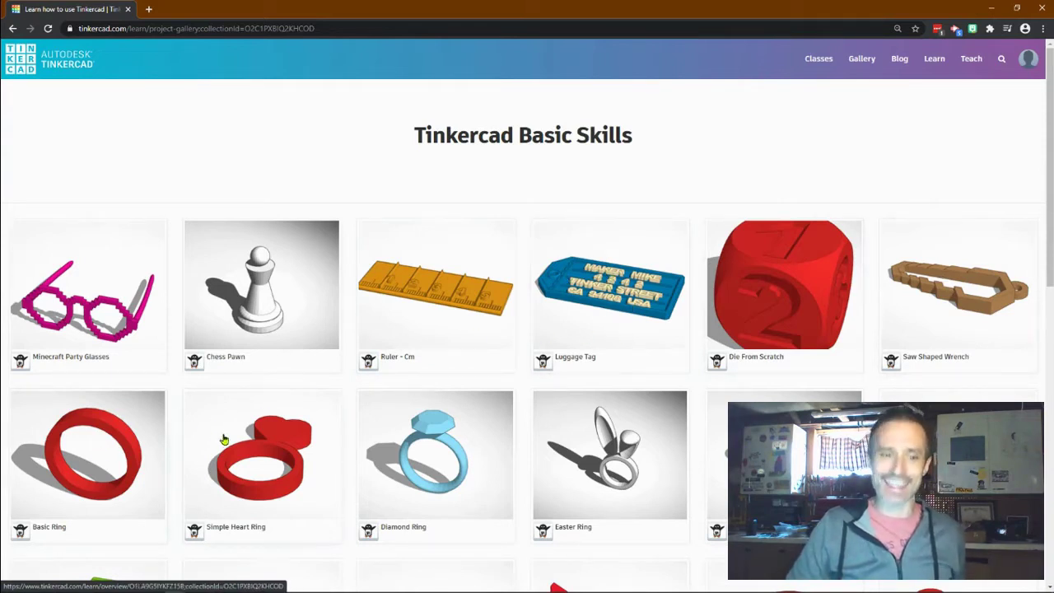
- Open the Move Circuit Assembly lesson from the Basic Skills collection and return it to step 1
scroll(494, 415, "down", 2)
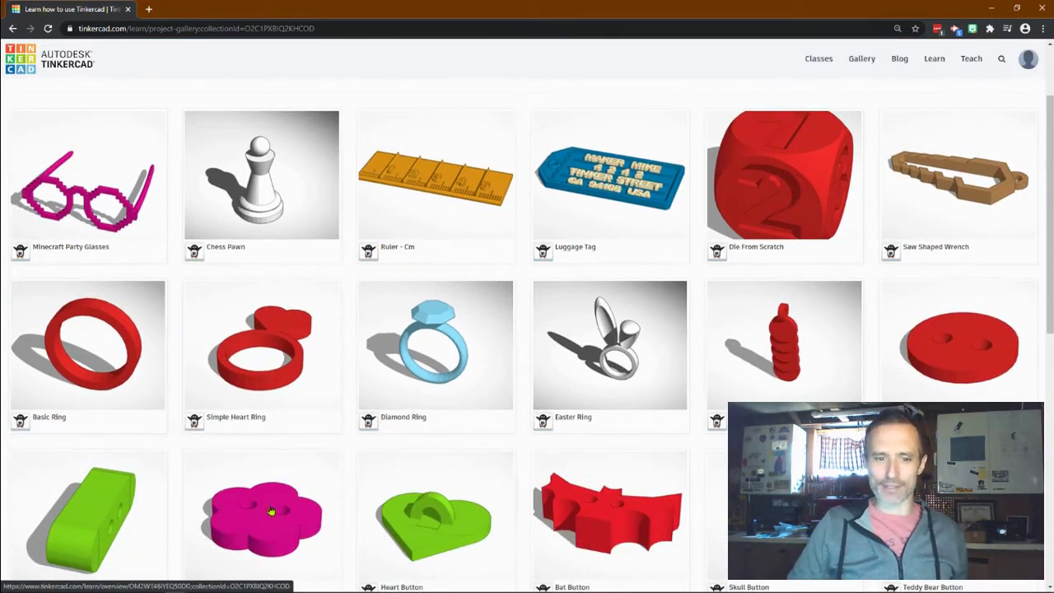
scroll(169, 479, "down", 2)
scroll(169, 449, "down", 2)
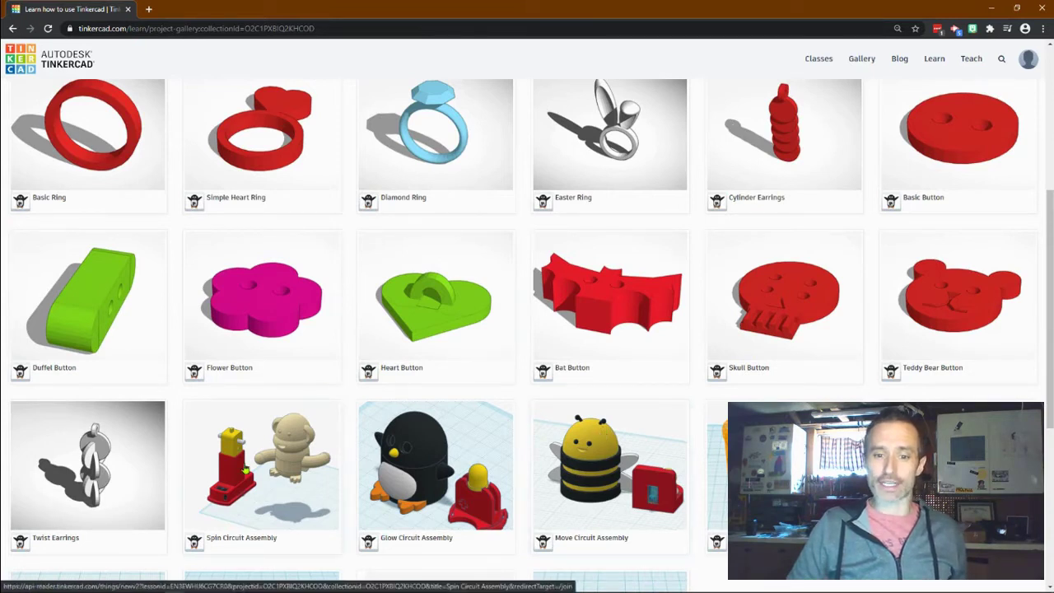
left_click(591, 445)
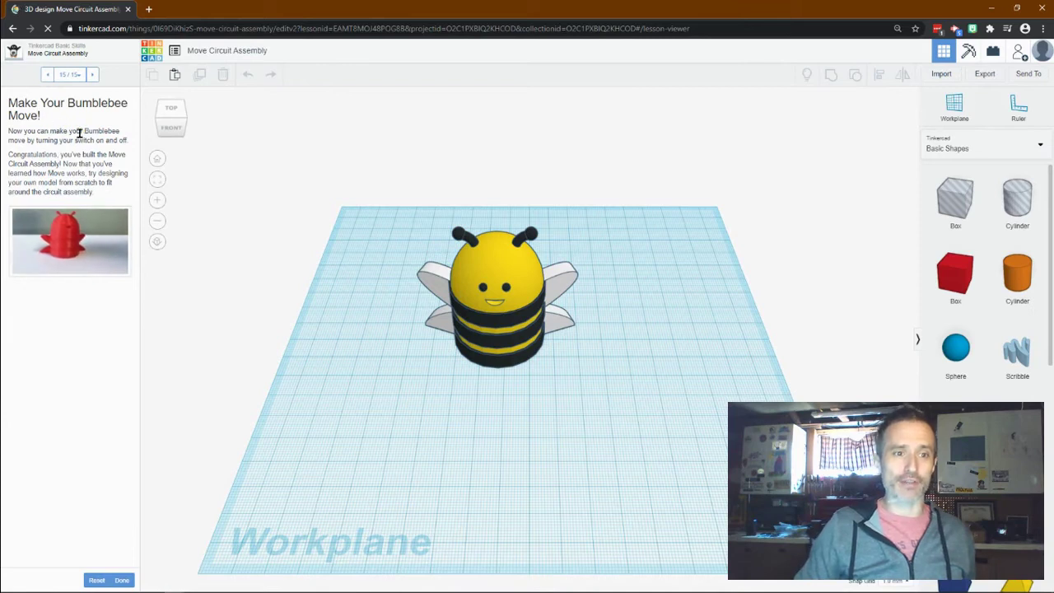
left_click(68, 76)
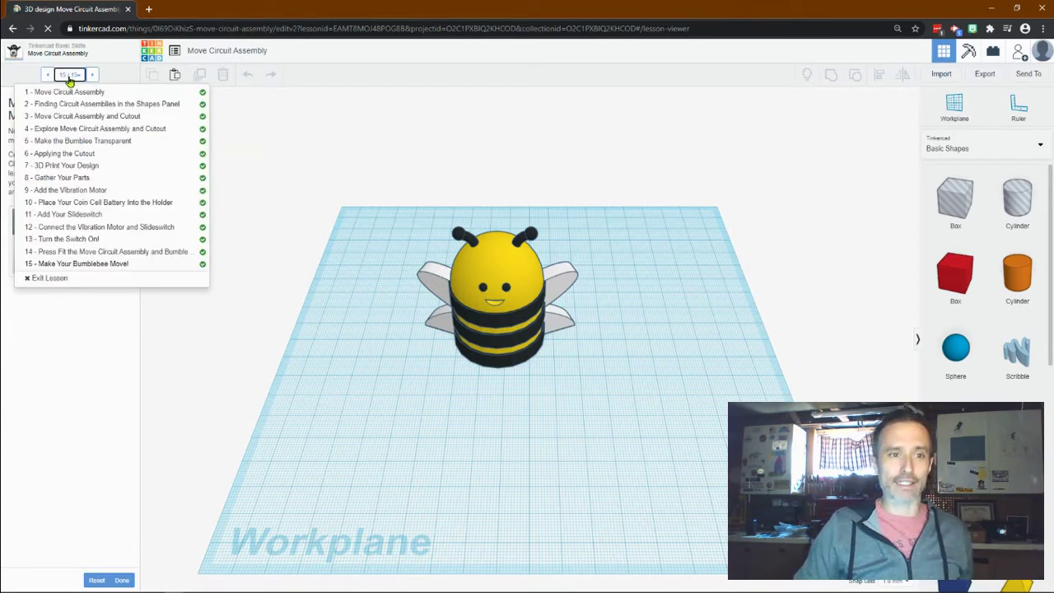
left_click(73, 90)
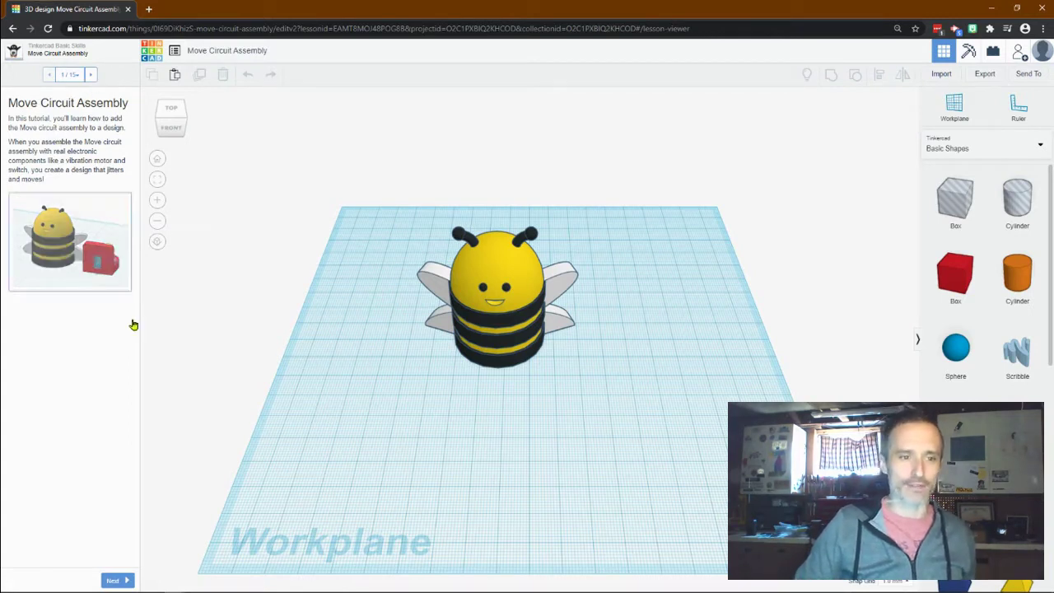
- Advance the lesson to step 2 and show the Circuits Assemblies shape category
left_click(115, 580)
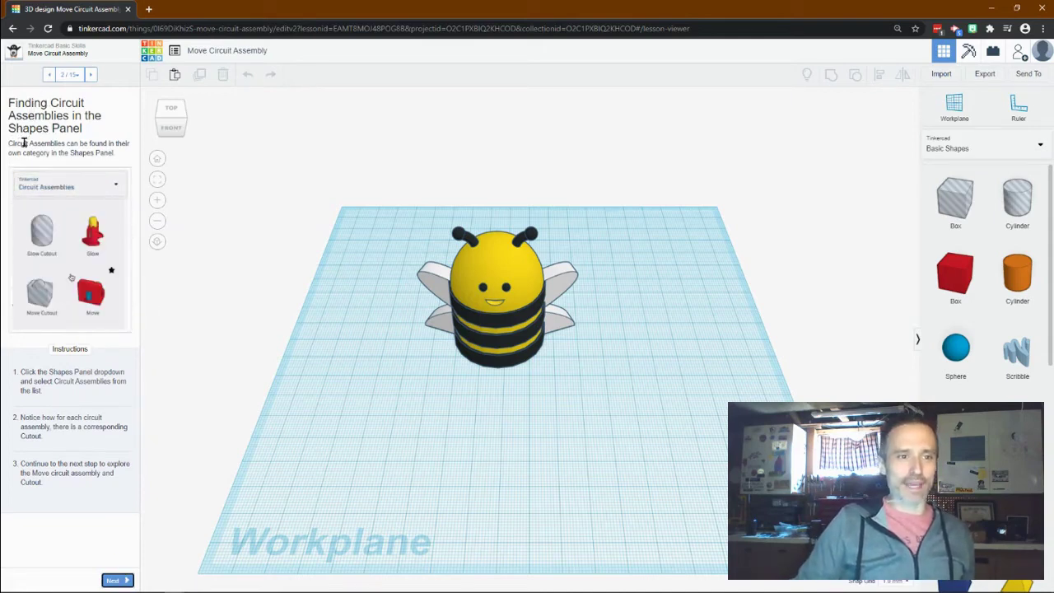
left_click(965, 150)
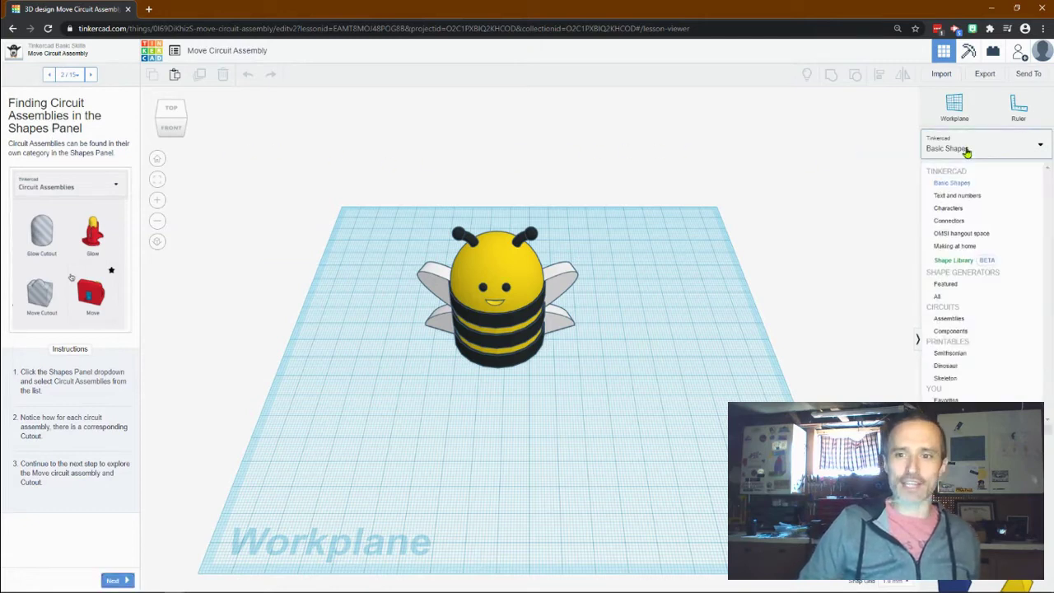
left_click(955, 319)
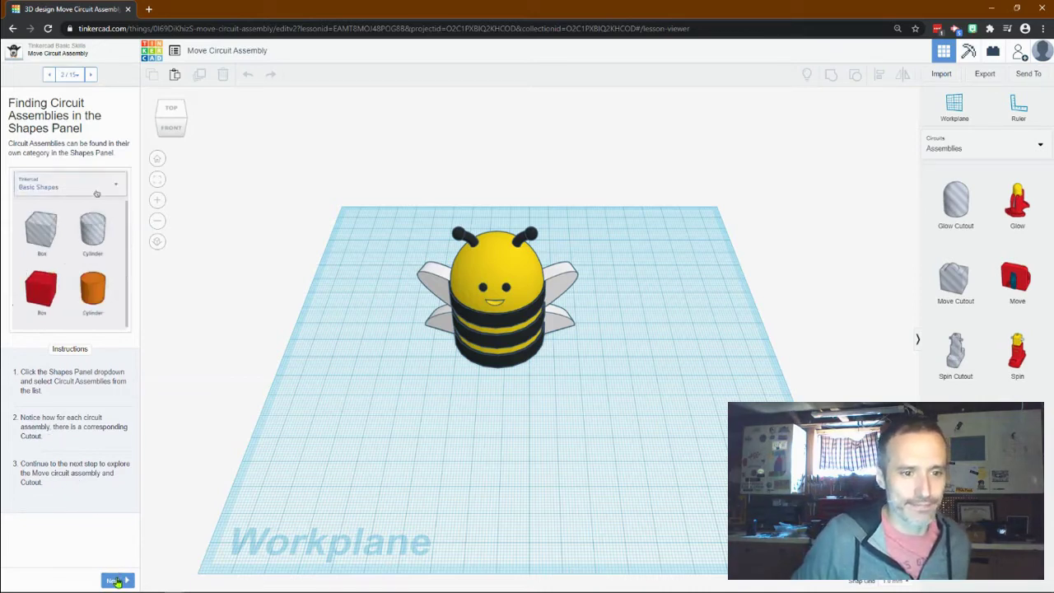
- Advance the lesson to step 3 and place a Move circuit assembly on the workplane beside the bumblebee
right_click_drag(273, 449, 235, 422)
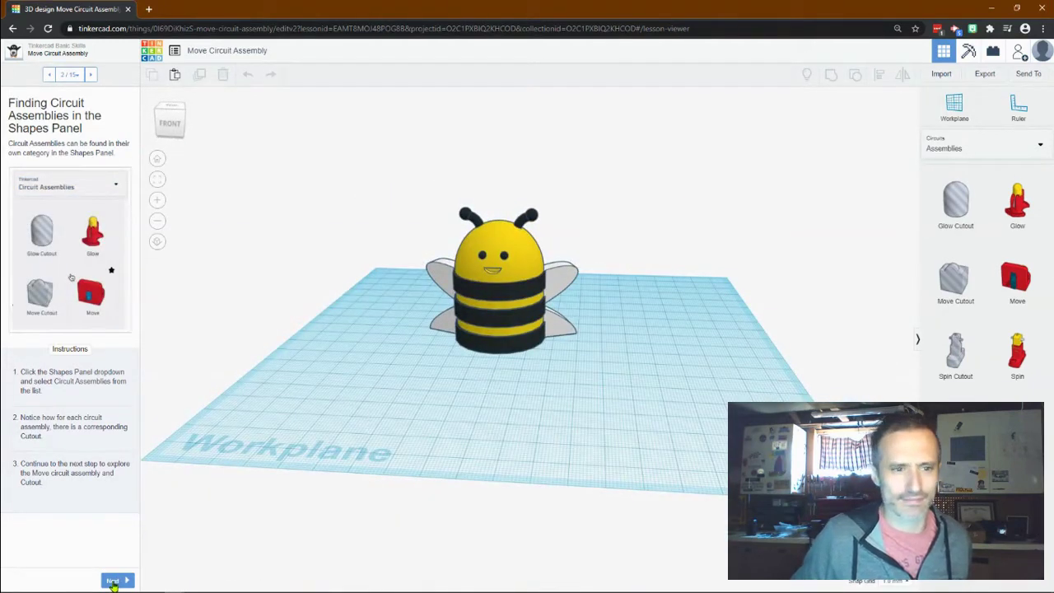
left_click(113, 580)
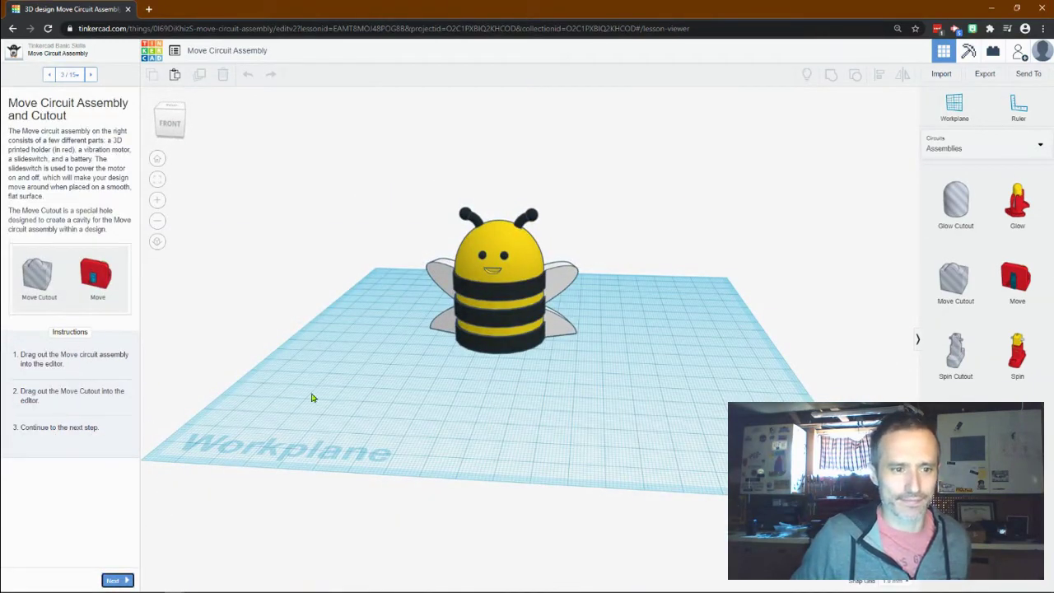
right_click_drag(317, 371, 925, 317)
left_click_drag(1016, 279, 650, 386)
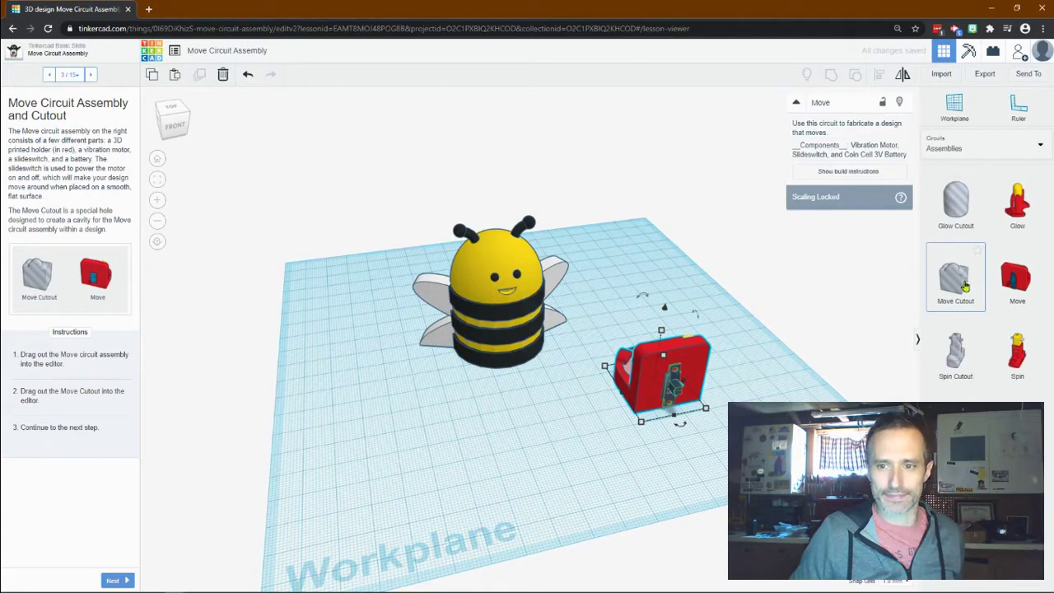
left_click(49, 75)
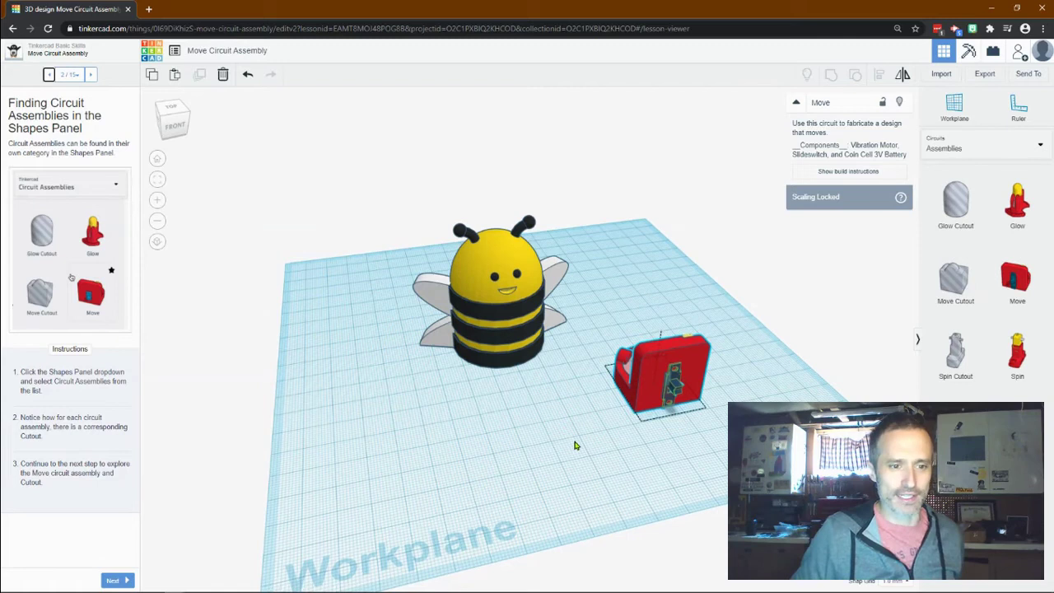
right_click_drag(574, 442, 302, 397)
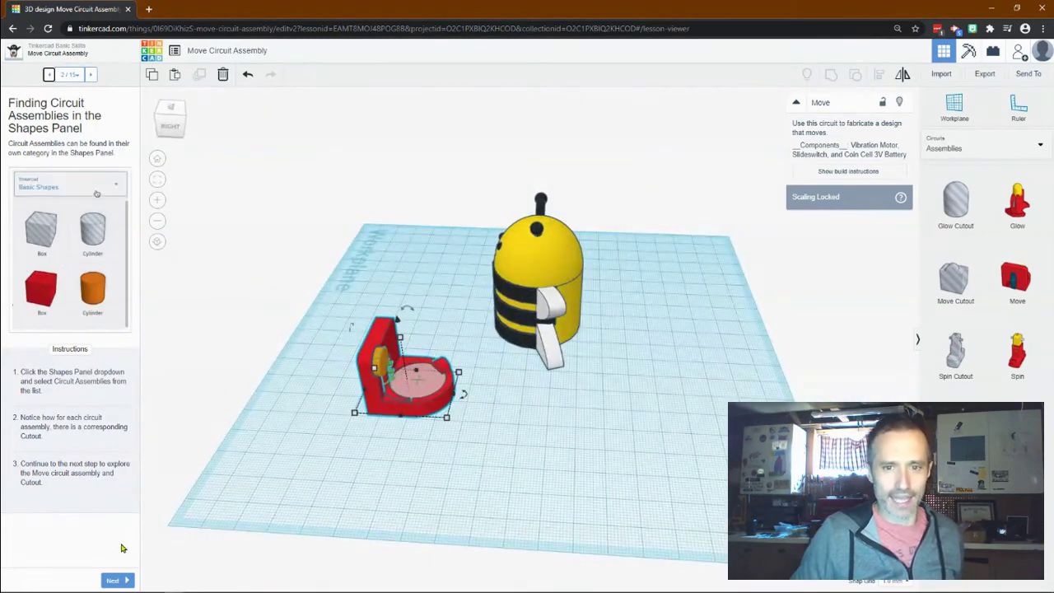
left_click(91, 74)
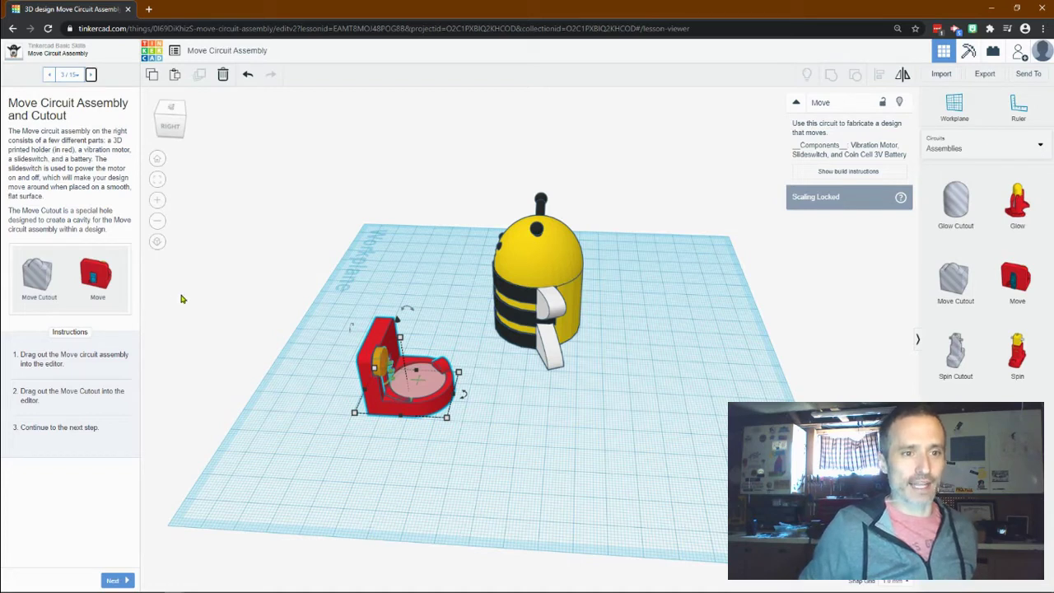
- Place a Move Cutout on the workplane in front of the bumblebee, next to the Move circuit assembly
right_click_drag(262, 354, 512, 317)
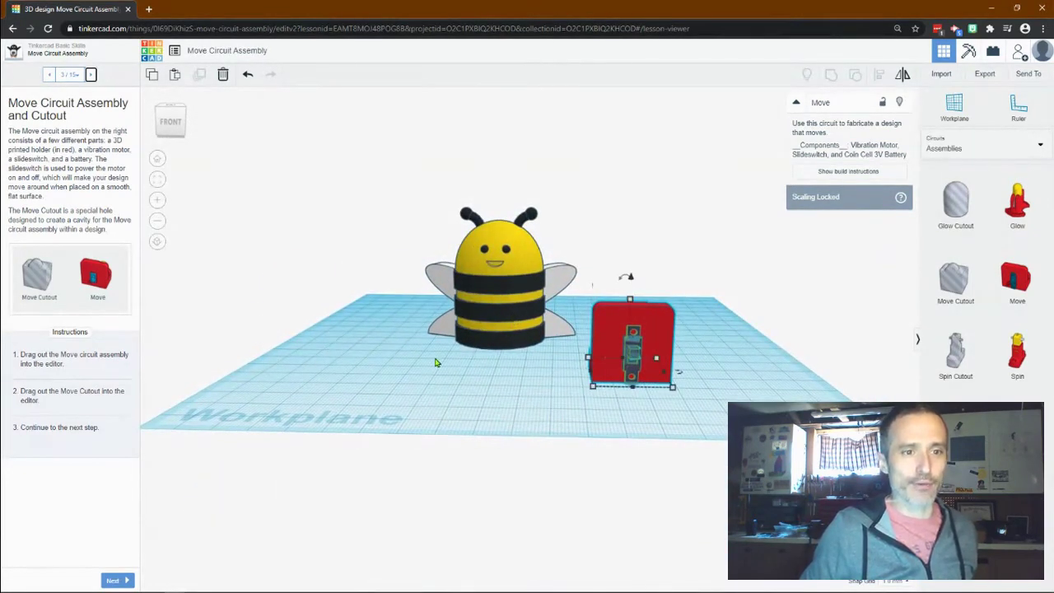
scroll(494, 354, "up", 3)
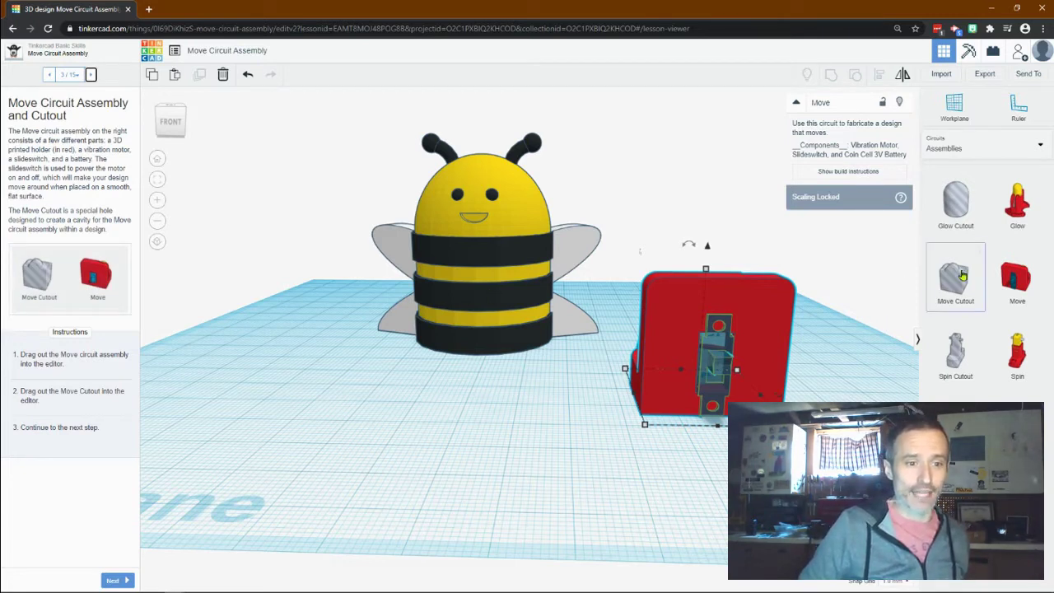
left_click_drag(955, 279, 518, 392)
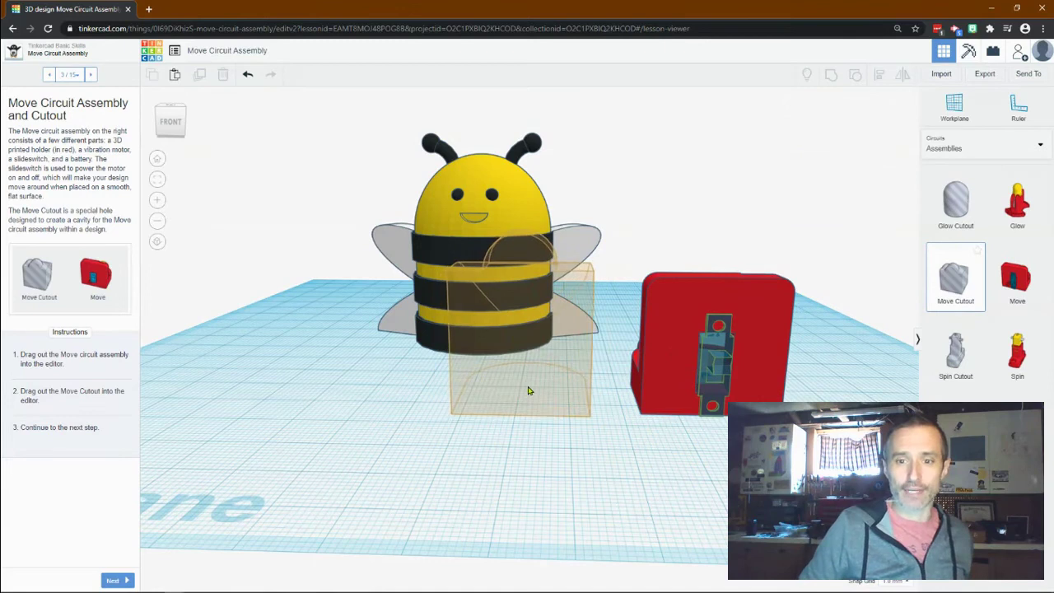
left_click_drag(528, 391, 694, 392)
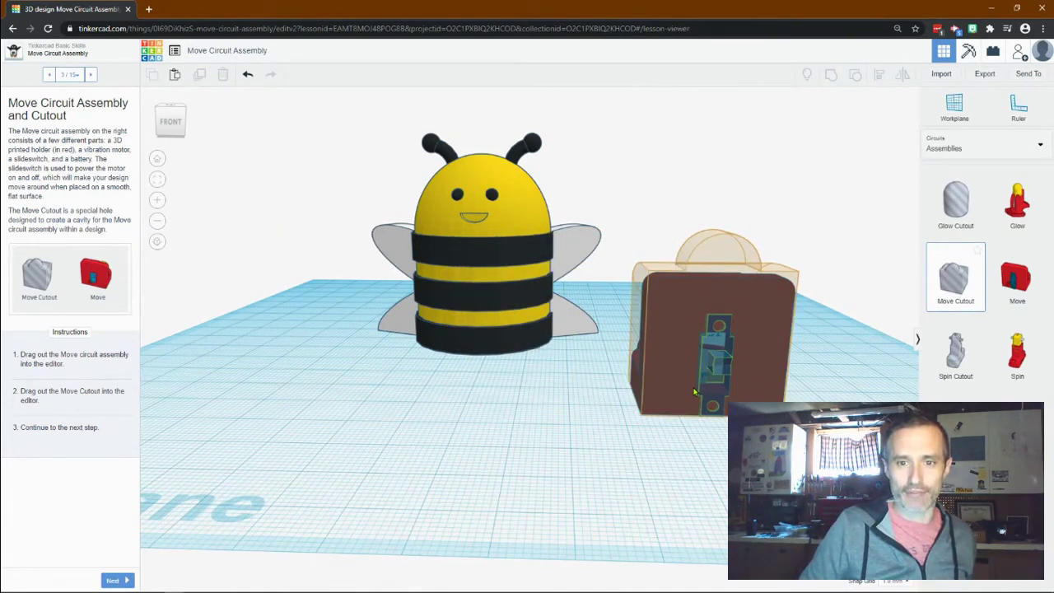
left_click_drag(673, 392, 494, 395)
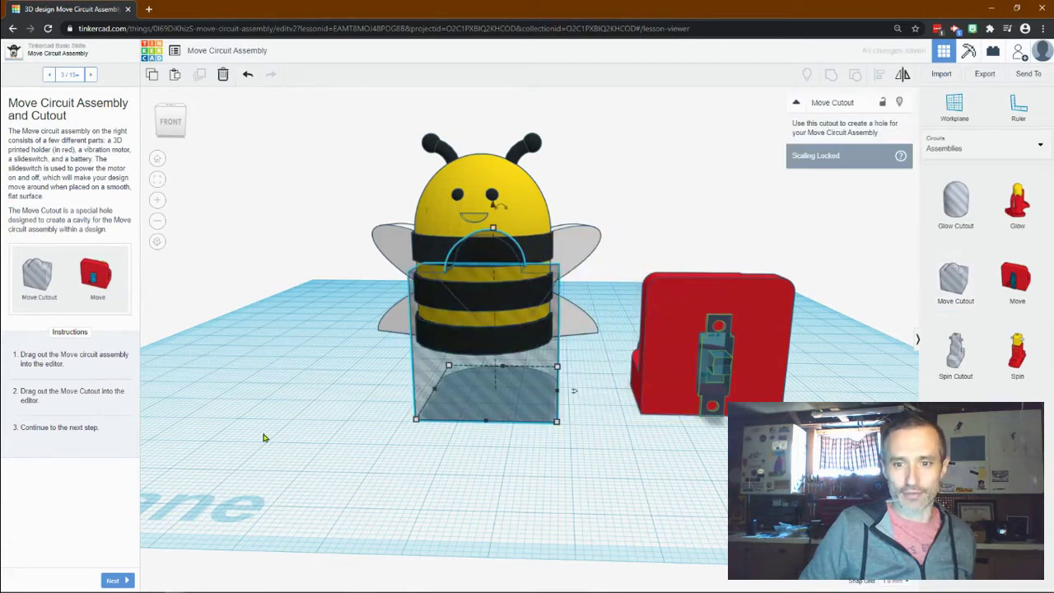
- Advance the lesson to step 4 and align the Move Cutout and Move circuit assembly on their centers along both workplane axes
left_click(128, 581)
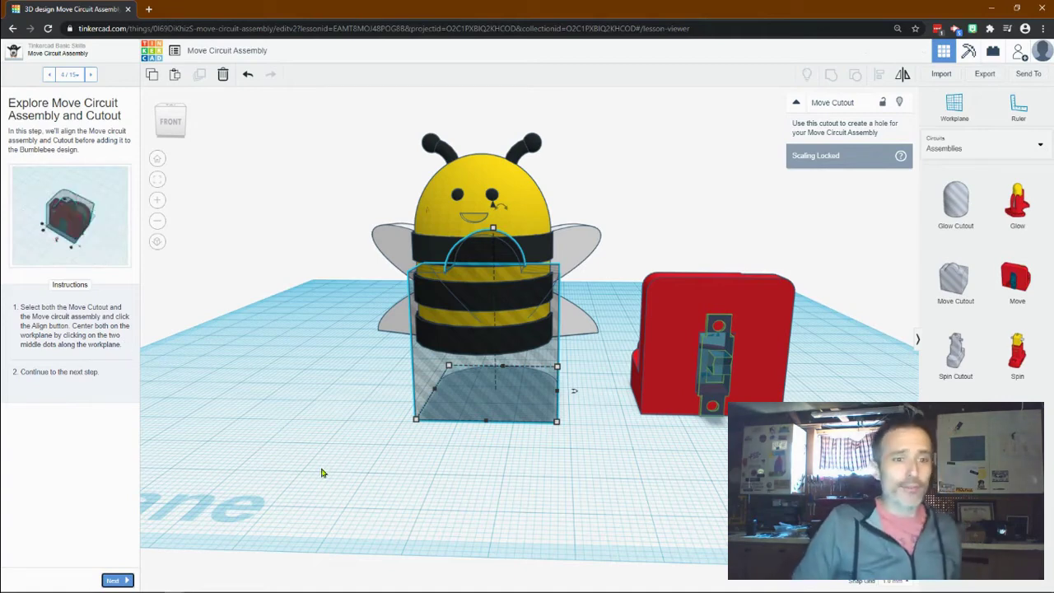
right_click_drag(560, 461, 581, 531)
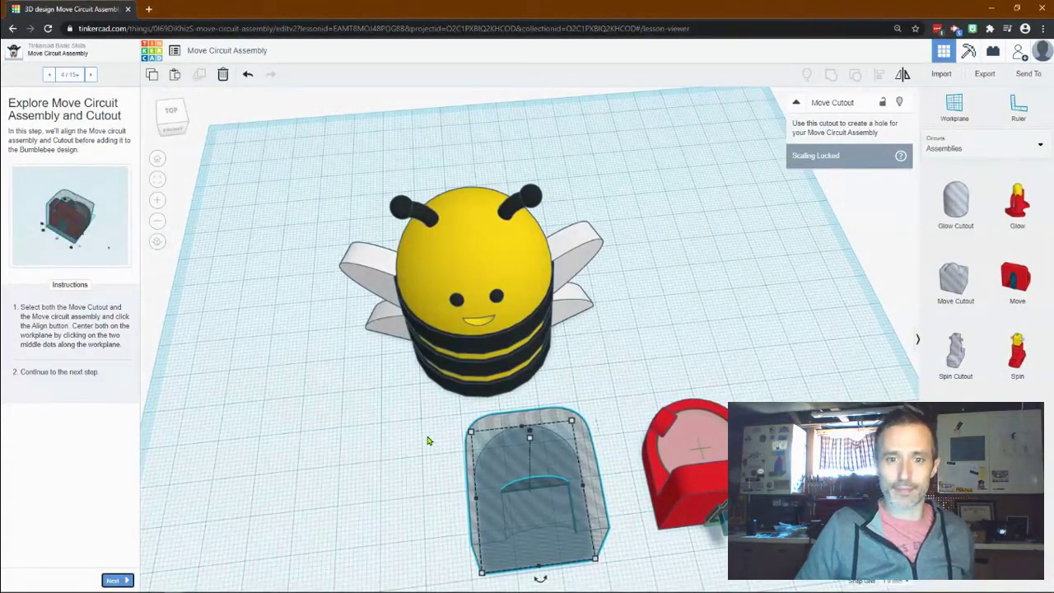
left_click_drag(427, 440, 723, 554)
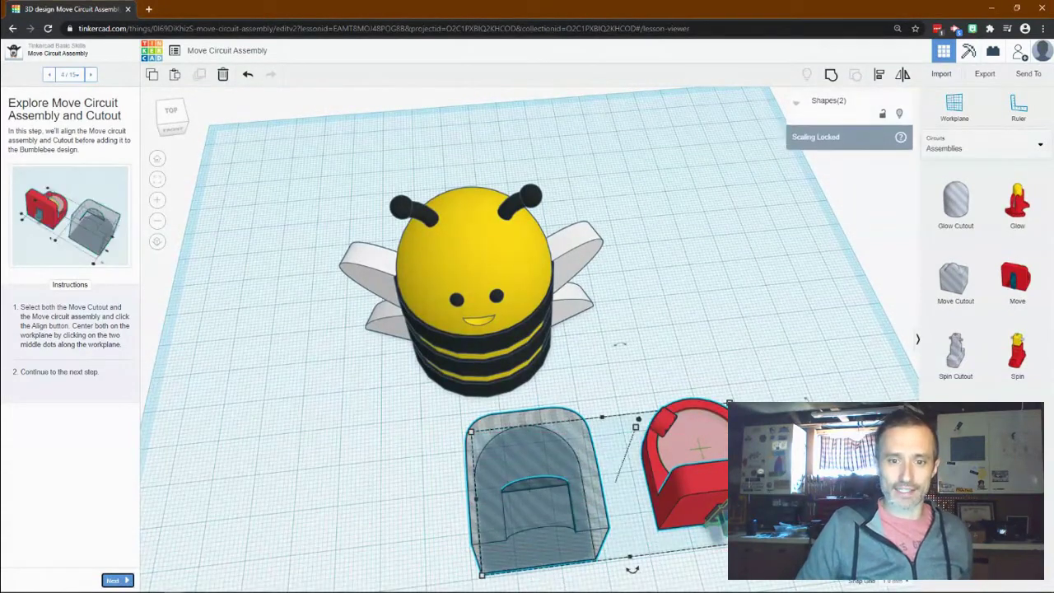
left_click(879, 77)
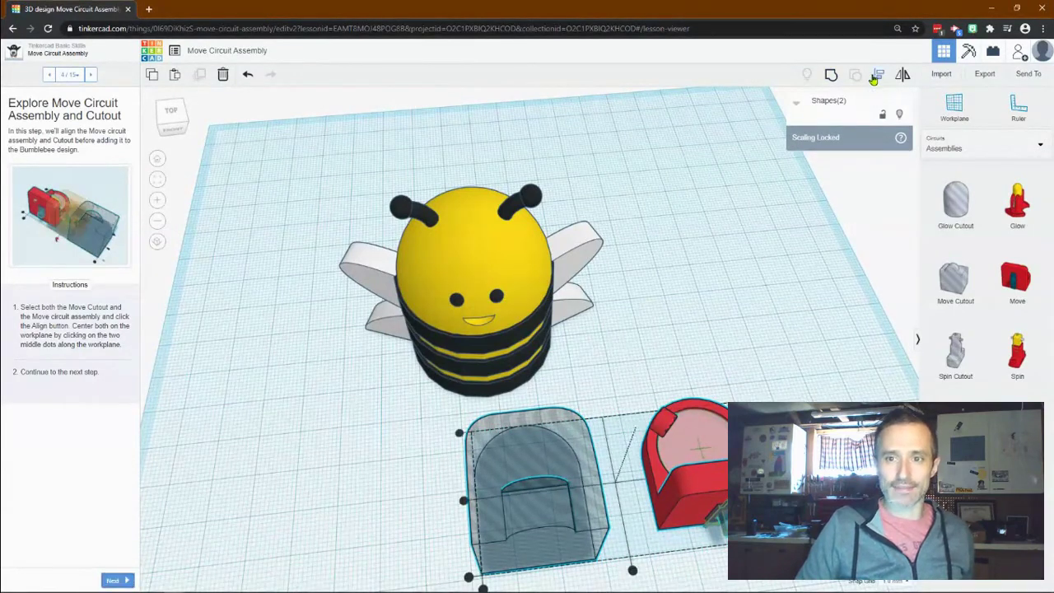
left_click(632, 569)
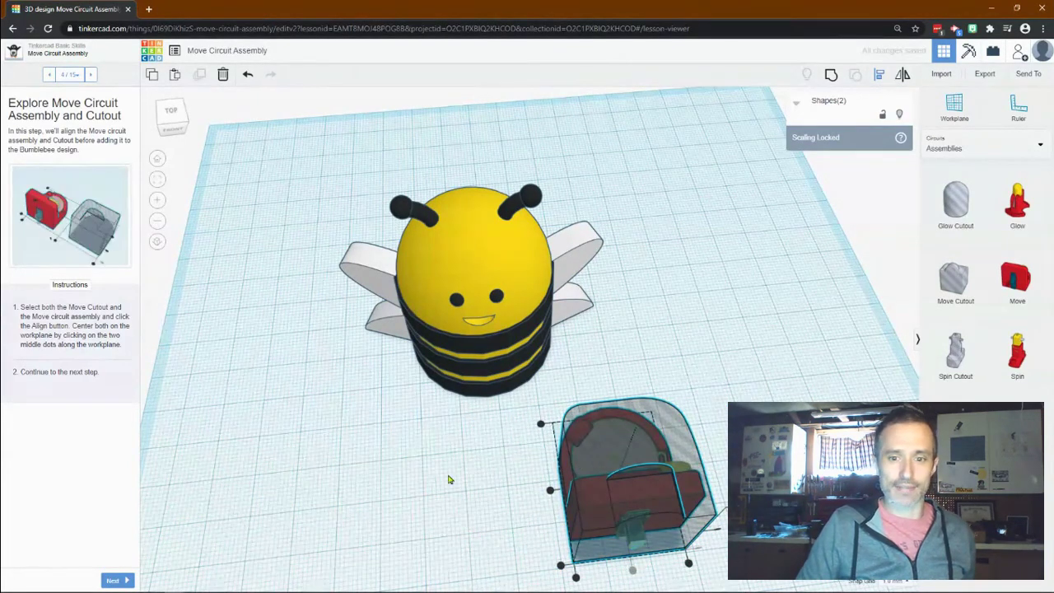
left_click(551, 490)
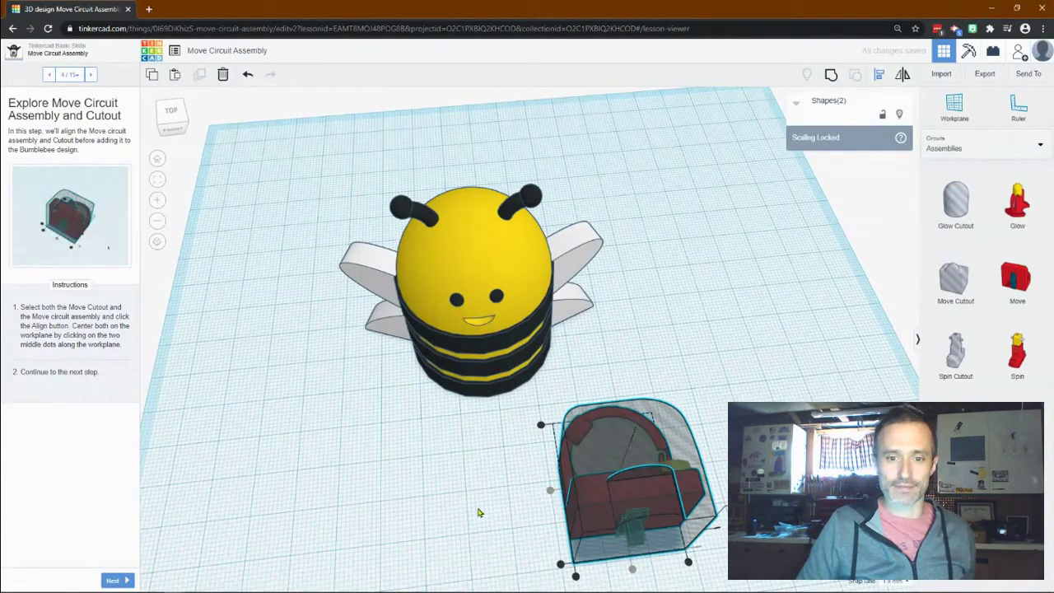
- Advance the lesson to step 5, make the bumblebee transparent, and continue to the Applying the Cutout step
right_click_drag(433, 448, 627, 311)
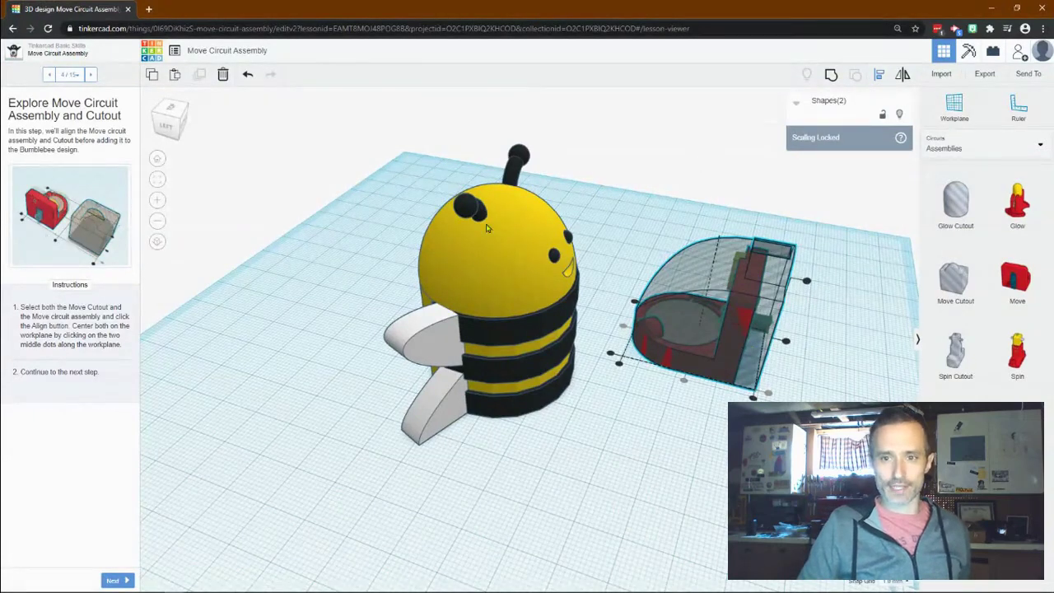
left_click(91, 74)
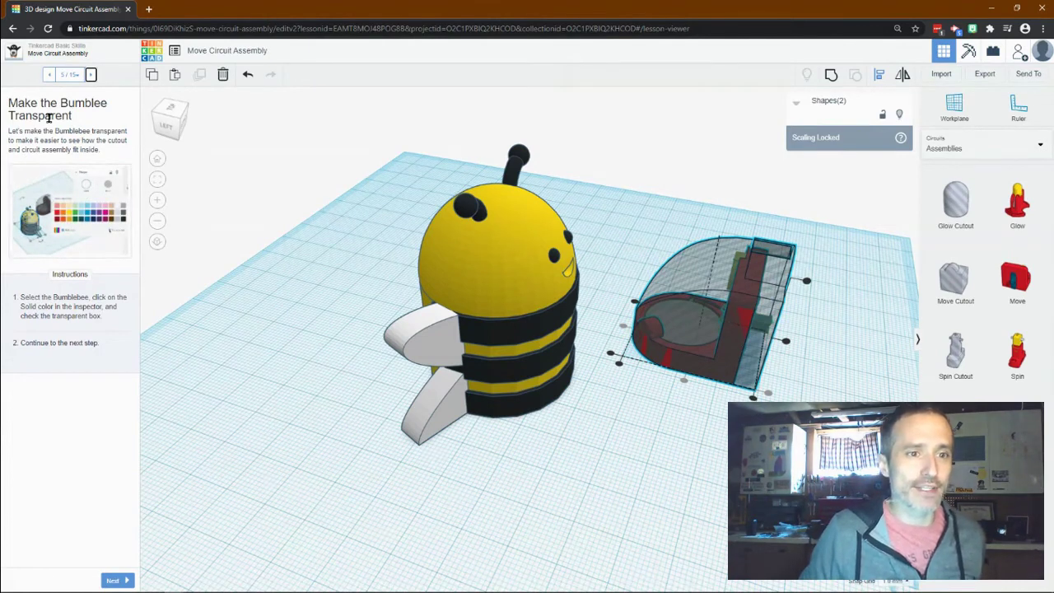
left_click(475, 267)
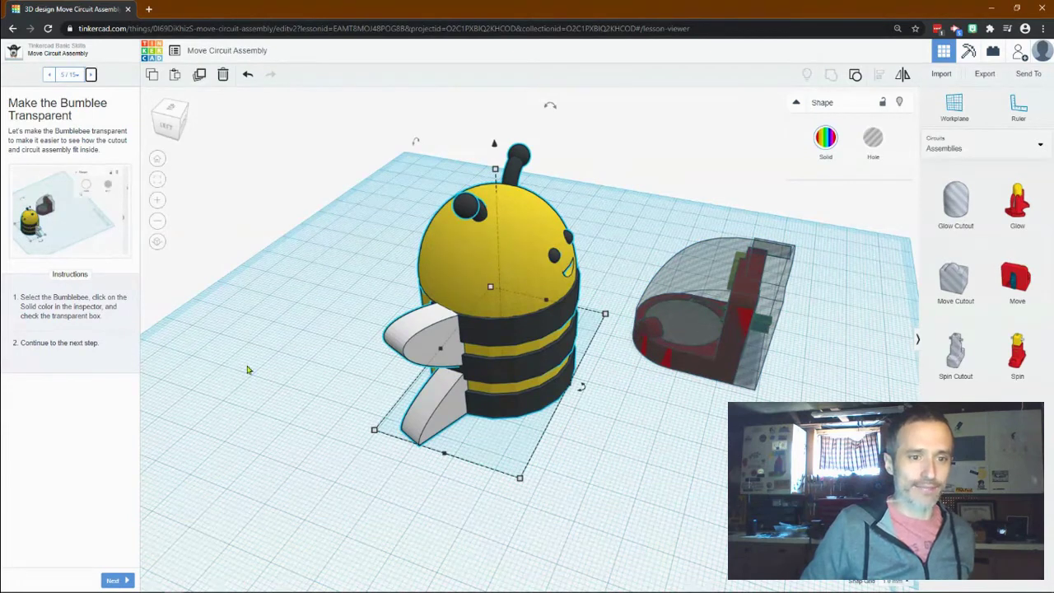
left_click(832, 142)
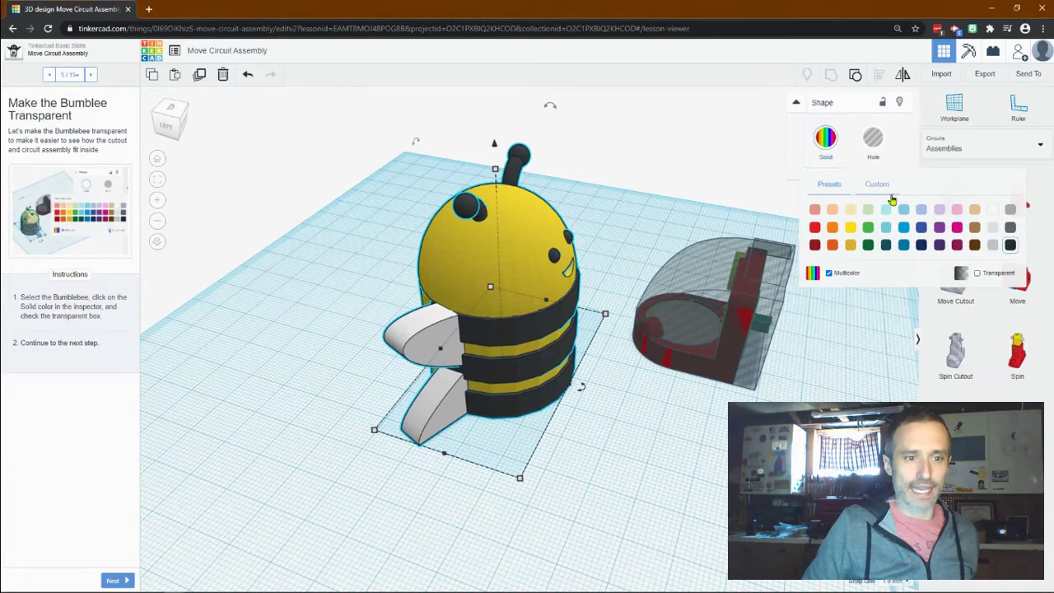
left_click(977, 273)
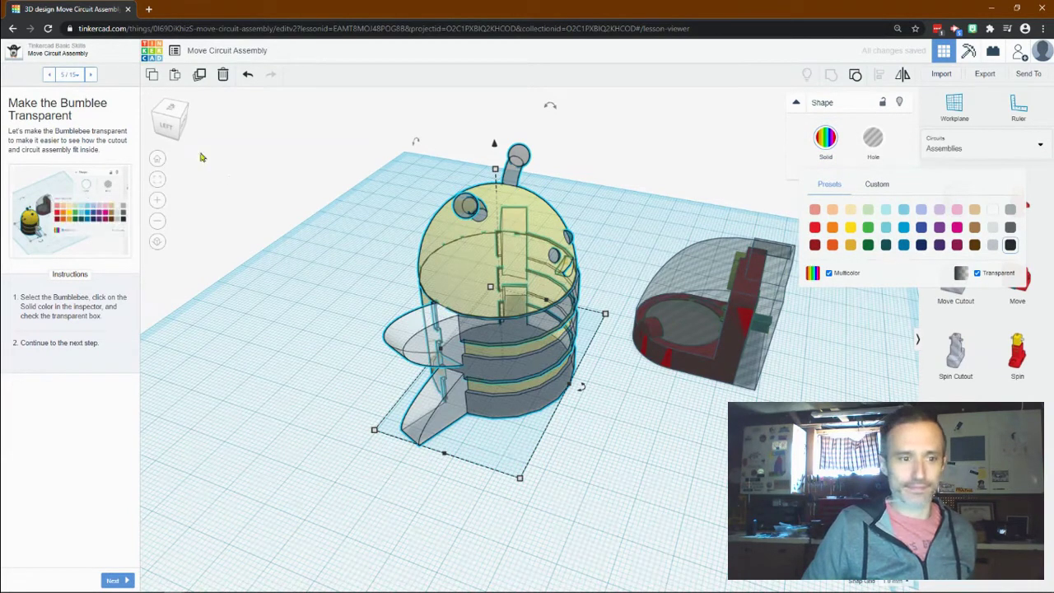
left_click(92, 75)
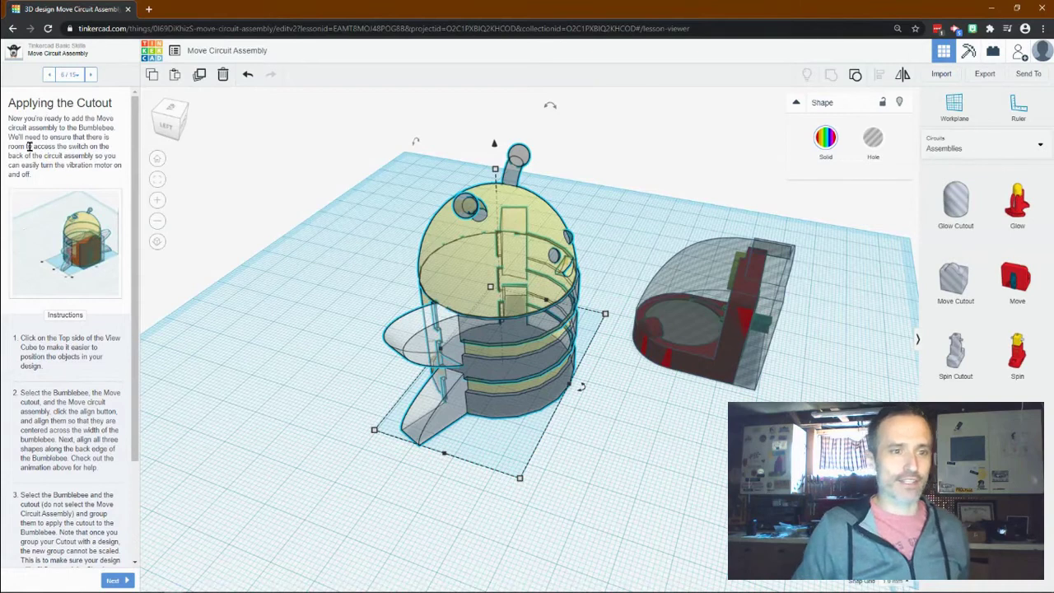
- In top view, align the bumblebee, Move Cutout and Move circuit assembly on their centers across the width and along the bumblebee's back edge
scroll(29, 146, "down", 1)
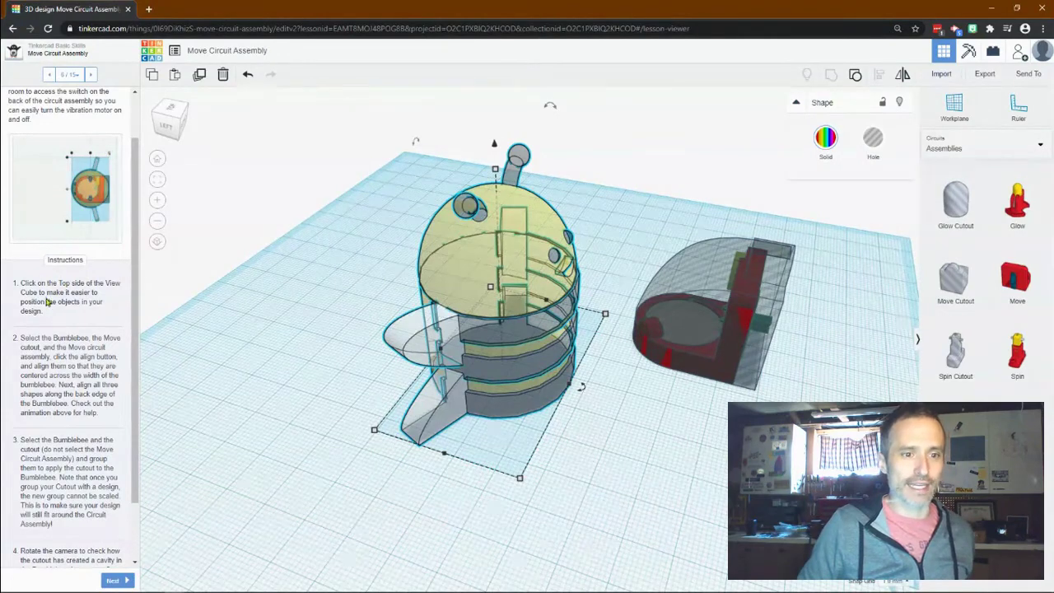
right_click_drag(381, 277, 198, 164)
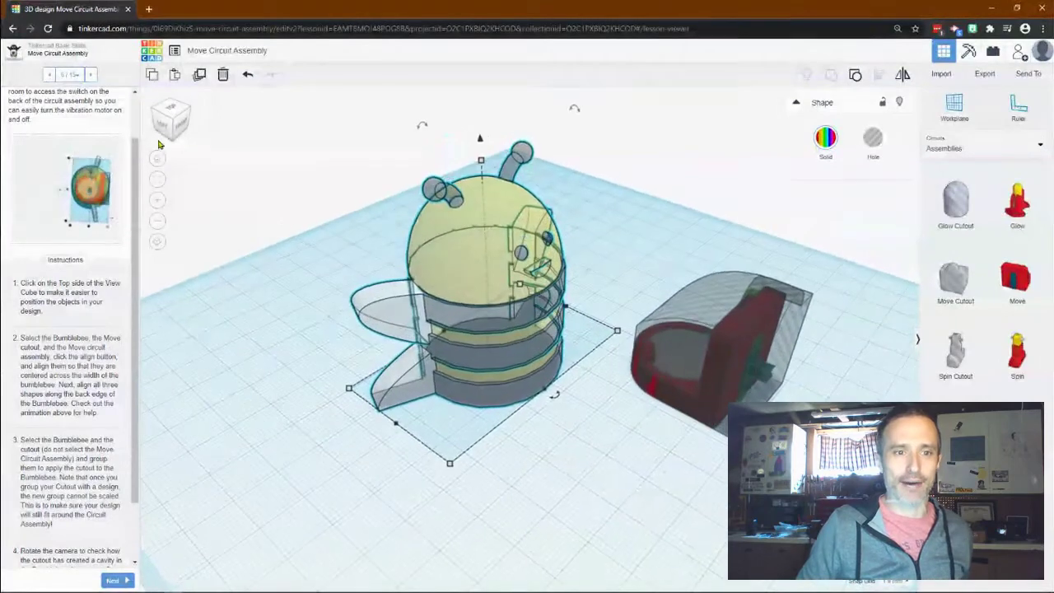
left_click(171, 108)
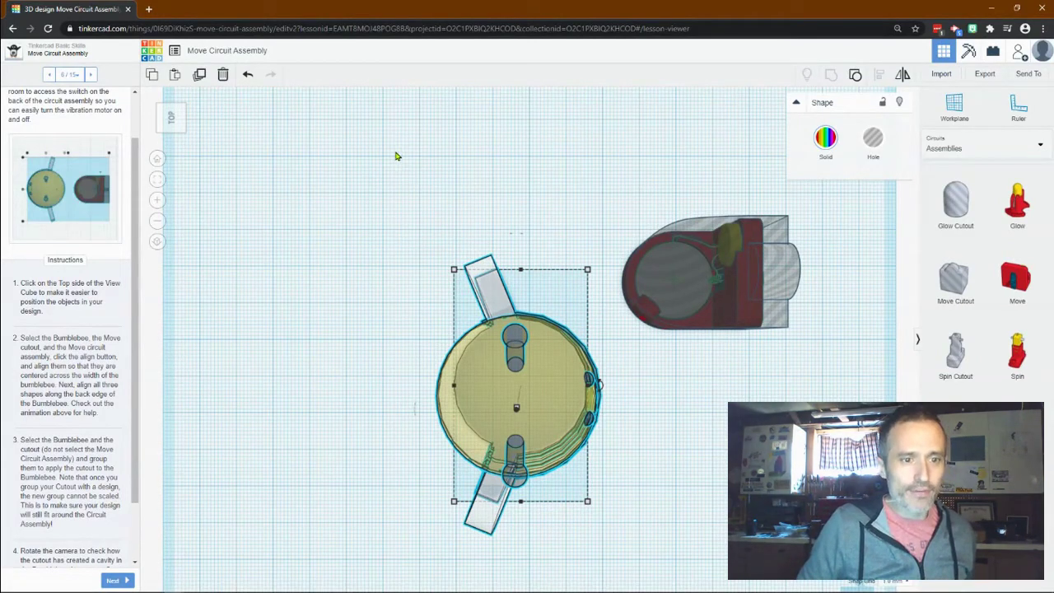
left_click_drag(396, 157, 802, 535)
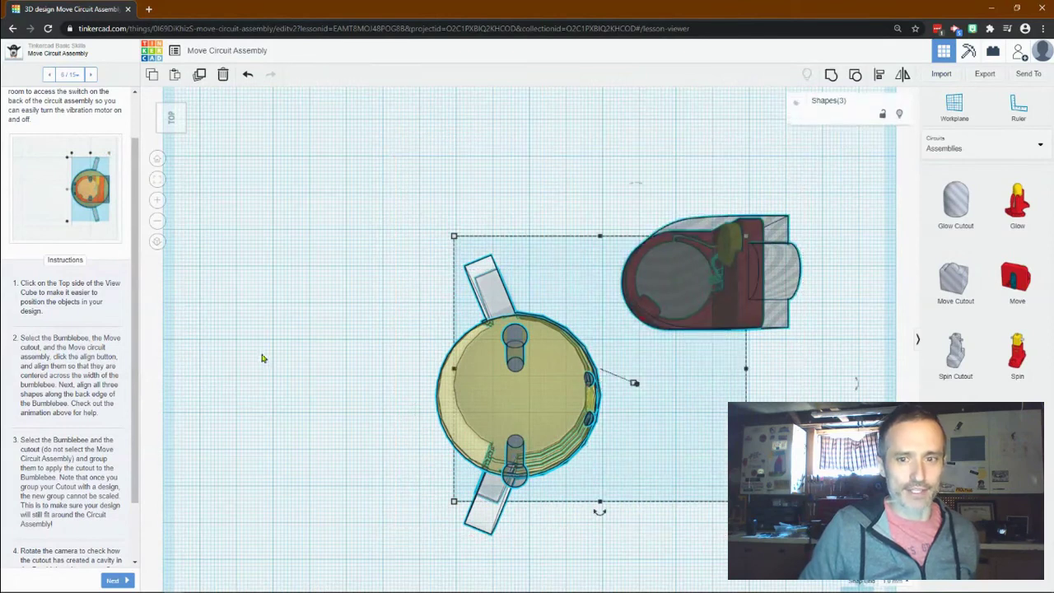
left_click(879, 77)
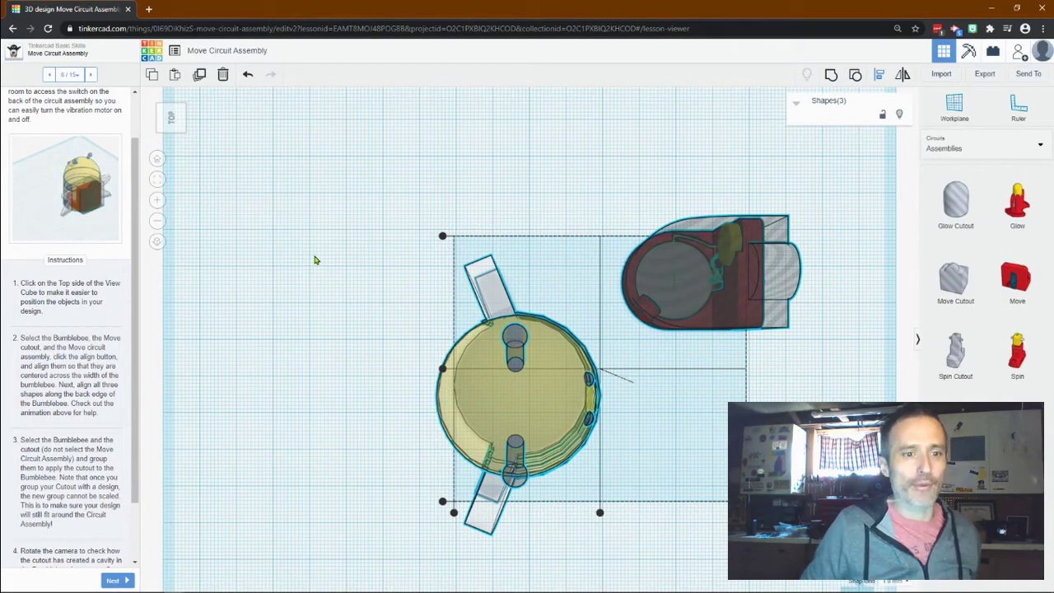
left_click(443, 371)
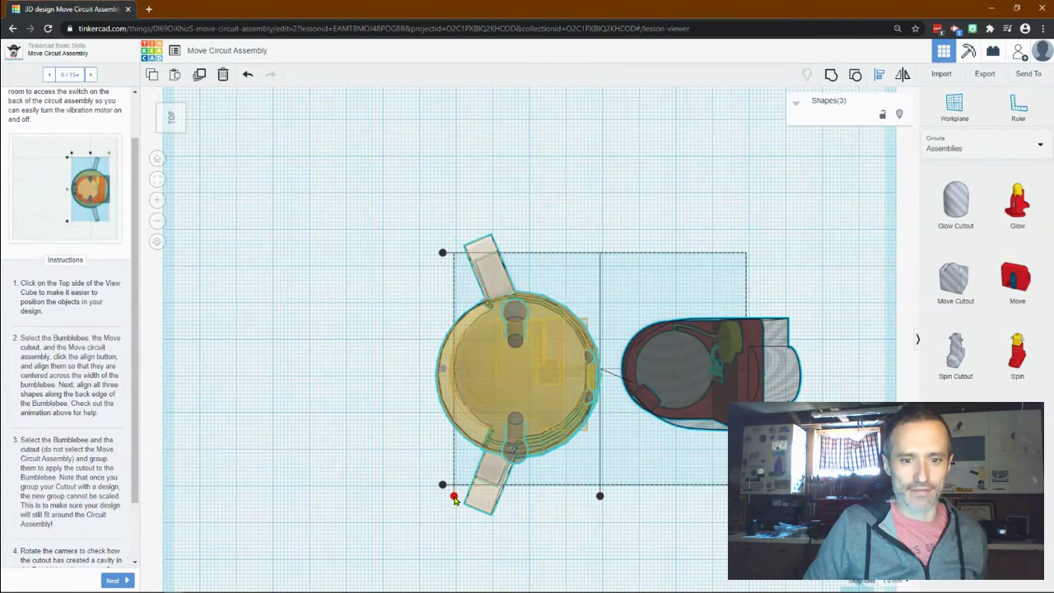
left_click(454, 497)
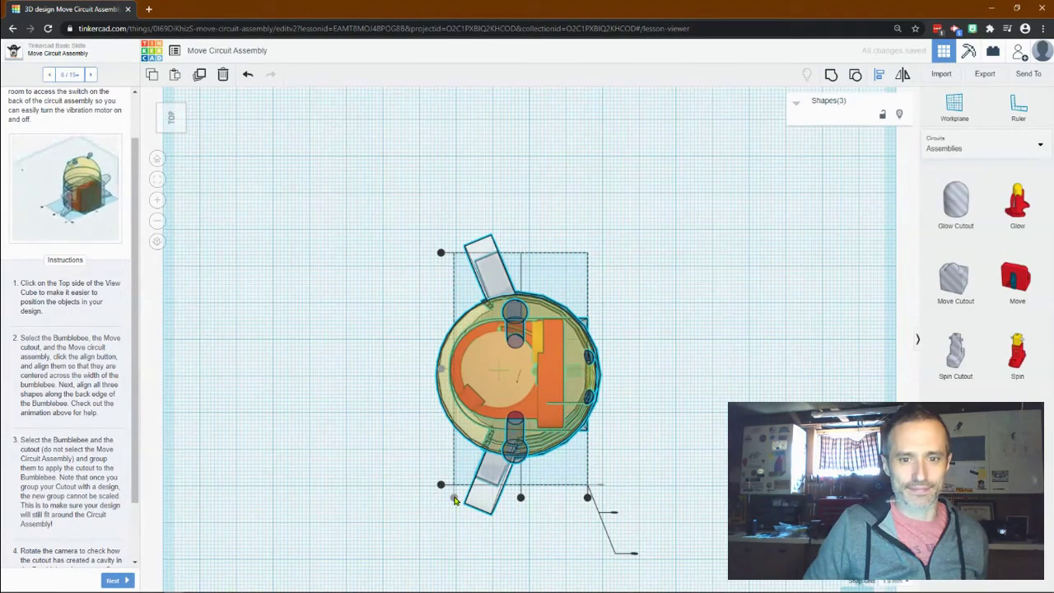
right_click_drag(376, 371, 714, 310)
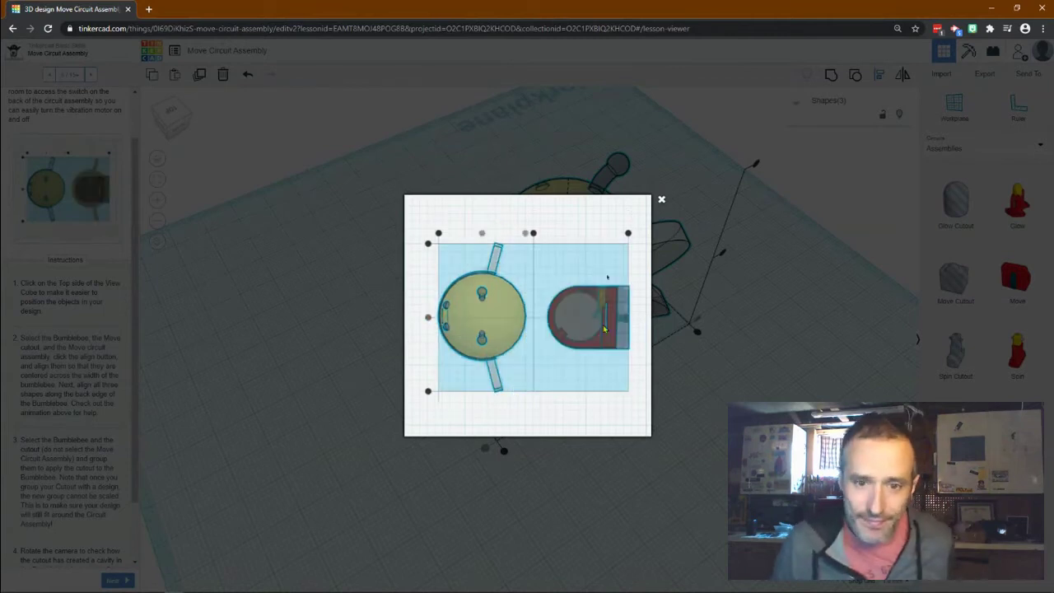
left_click(661, 199)
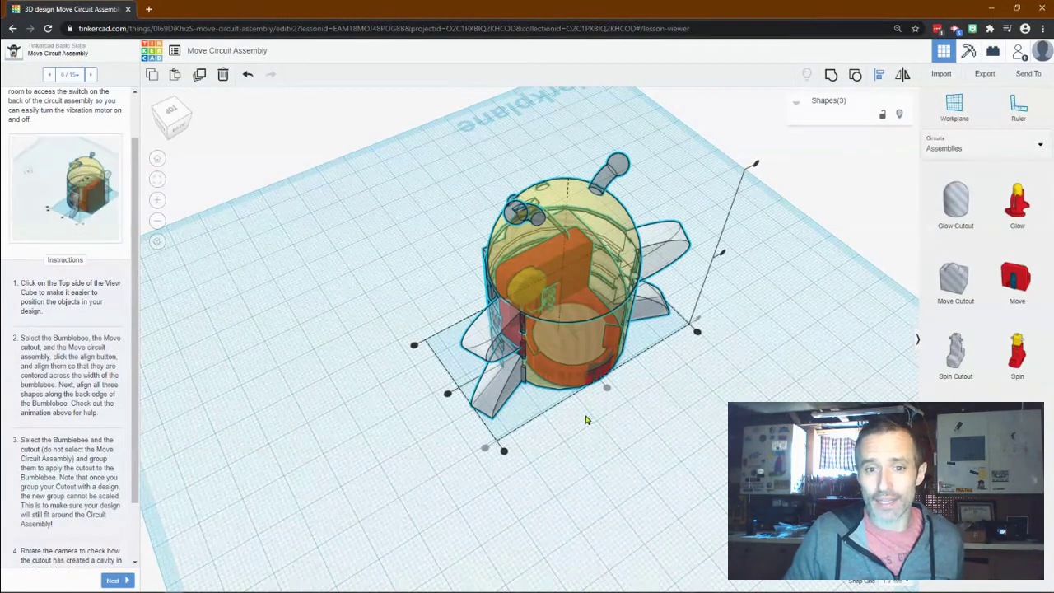
- Move only the bumblebee sideways along the workplane, clear of the Move Cutout and Move circuit assembly
left_click(709, 471)
left_click(598, 295)
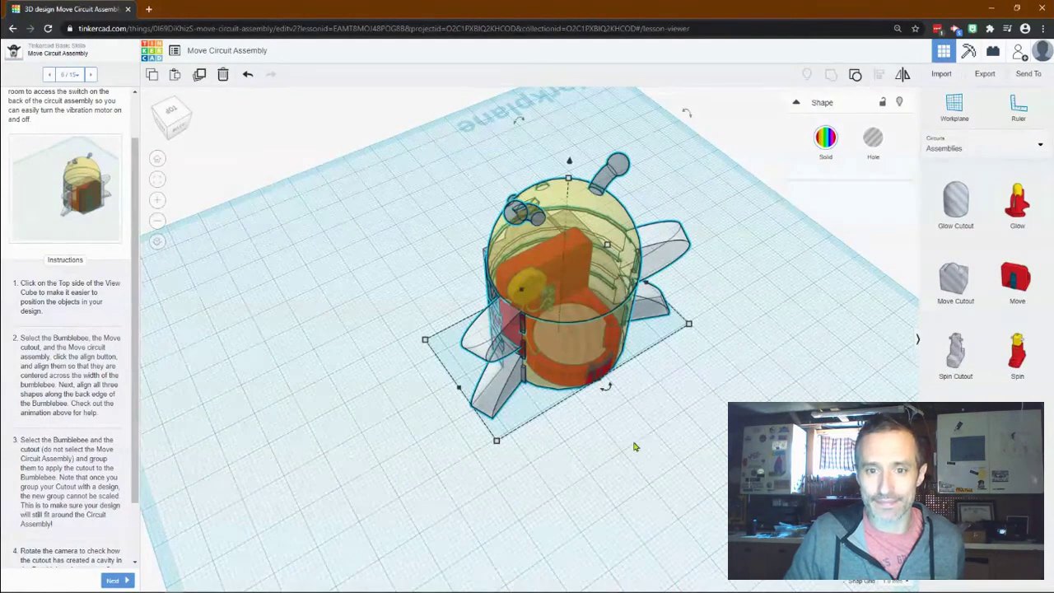
left_click(577, 408)
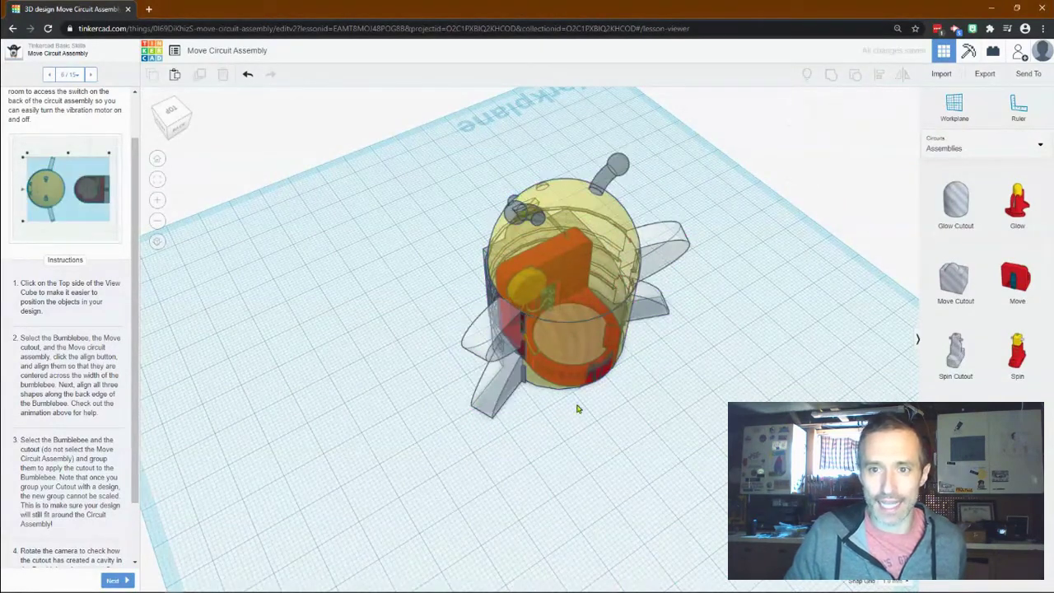
left_click(563, 373)
right_click_drag(571, 458, 542, 333)
right_click_drag(704, 344, 598, 296)
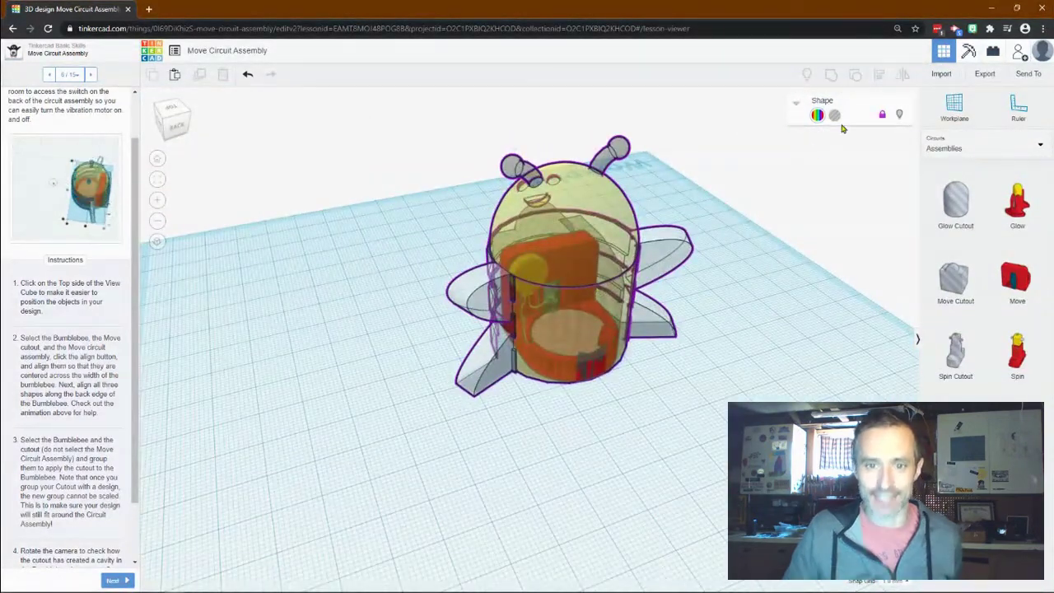
left_click(572, 346)
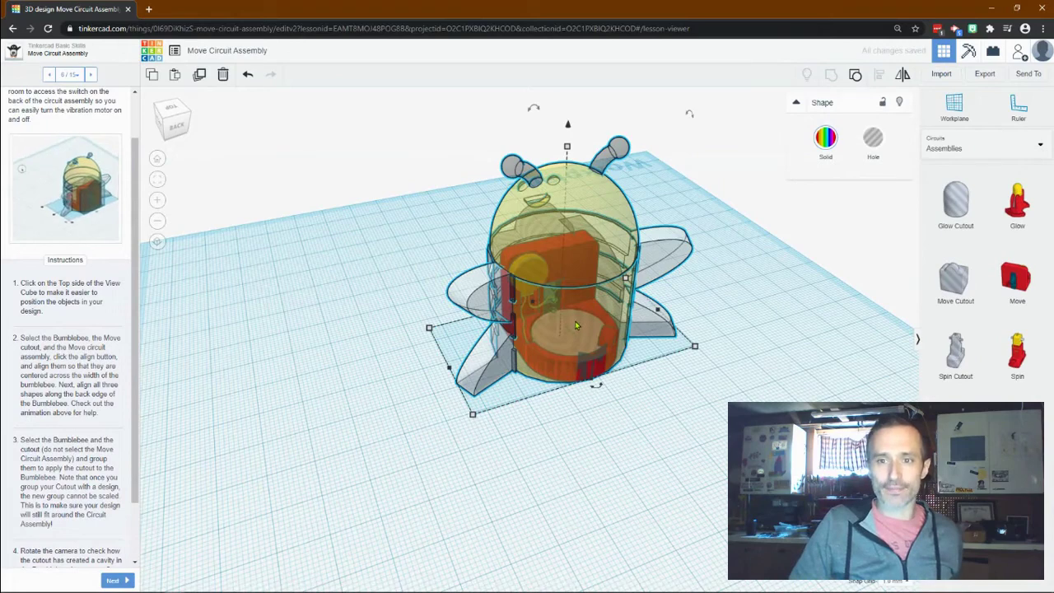
key("shift+Left")
key("shift+Left")
key("shift+Left")
key("shift+Left")
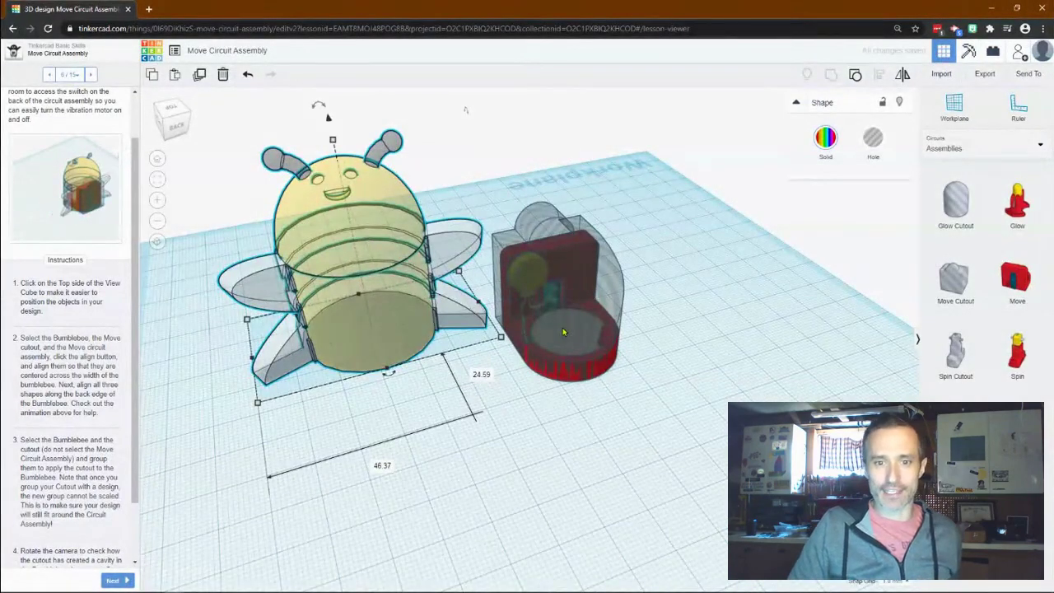
- Rotate the Move Cutout and Move circuit assembly together by 180° about the vertical axis
left_click(545, 266)
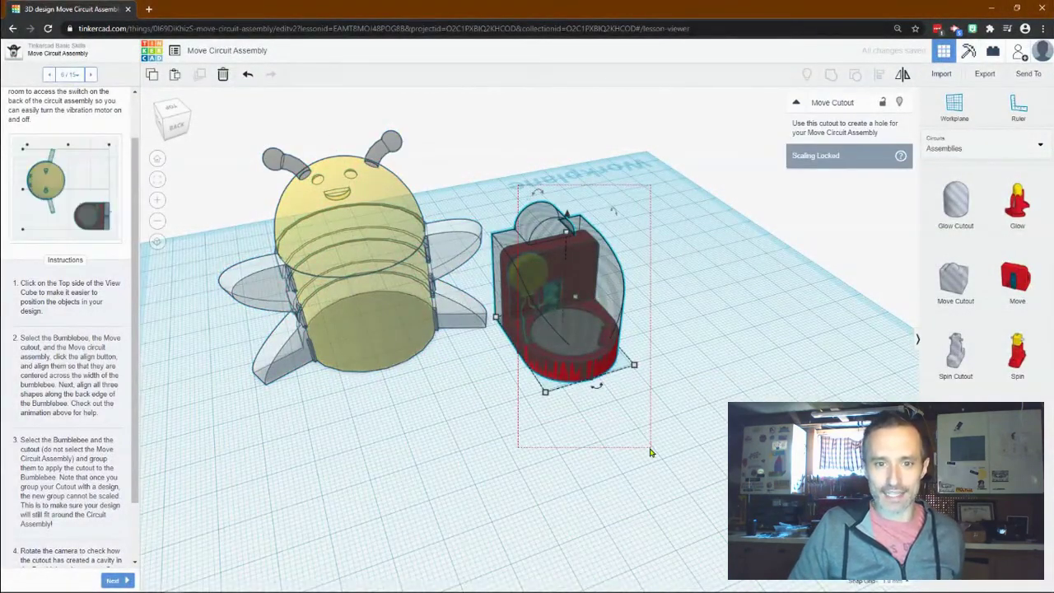
left_click(569, 297, "shift")
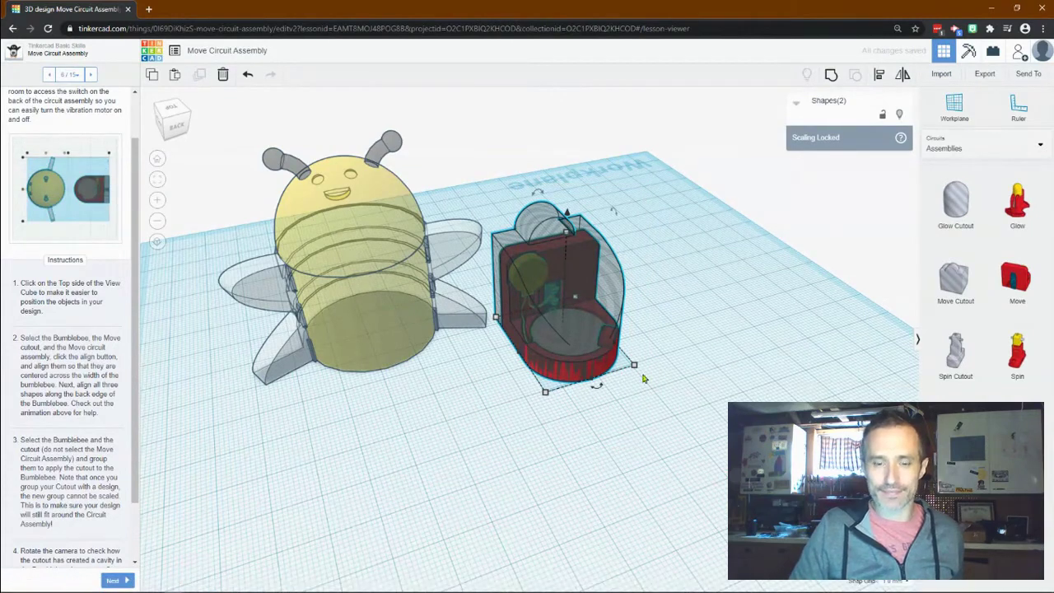
mouse_move(598, 389)
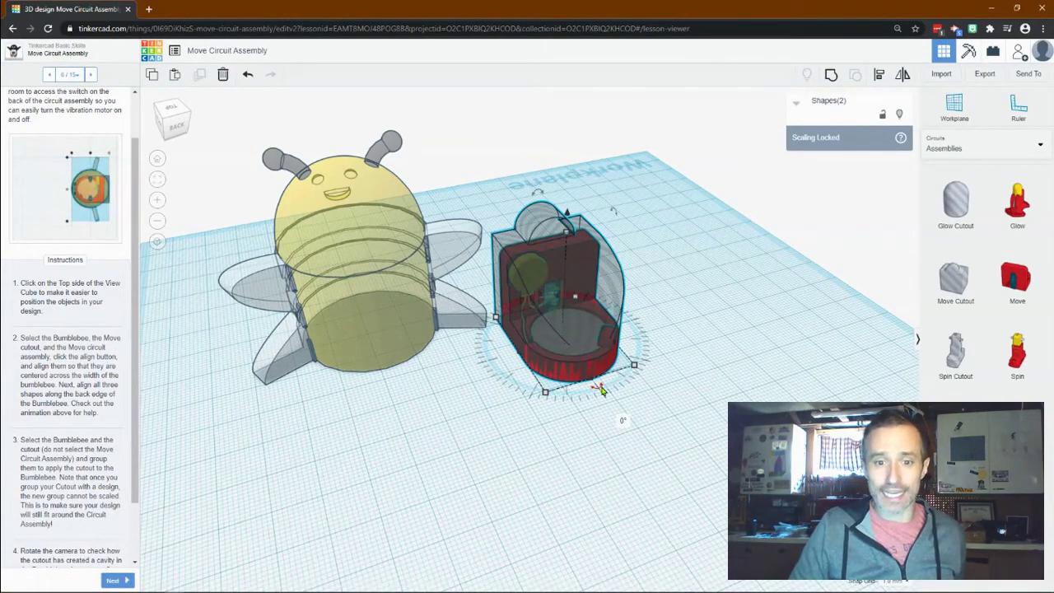
left_click_drag(601, 391, 400, 127)
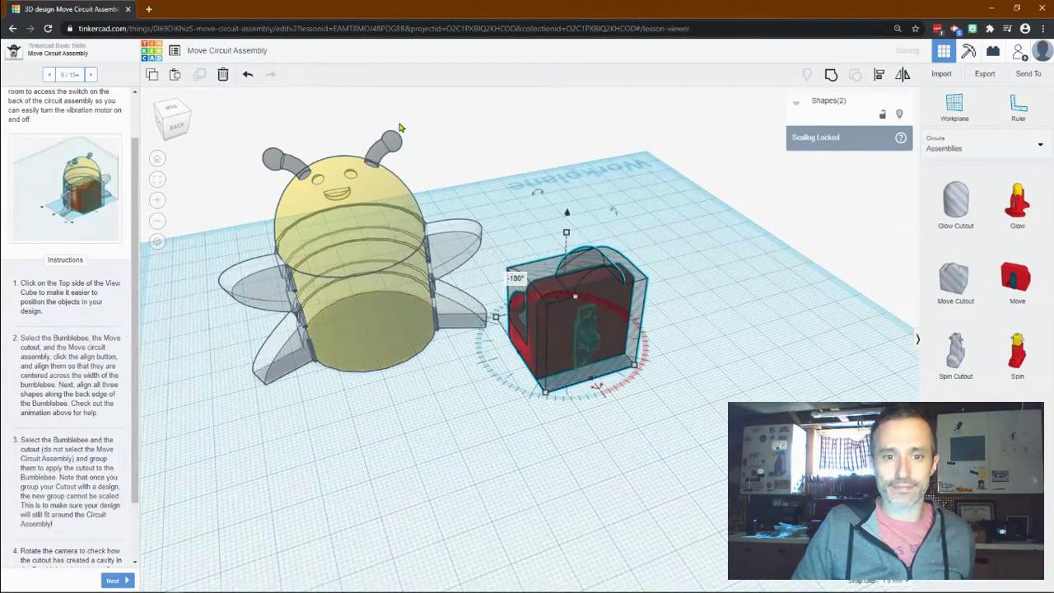
- Align the bumblebee with the rotated Move Cutout and circuit assembly, centered across the bumblebee's width and flush along its back edge
left_click_drag(214, 192, 711, 419)
left_click(878, 74)
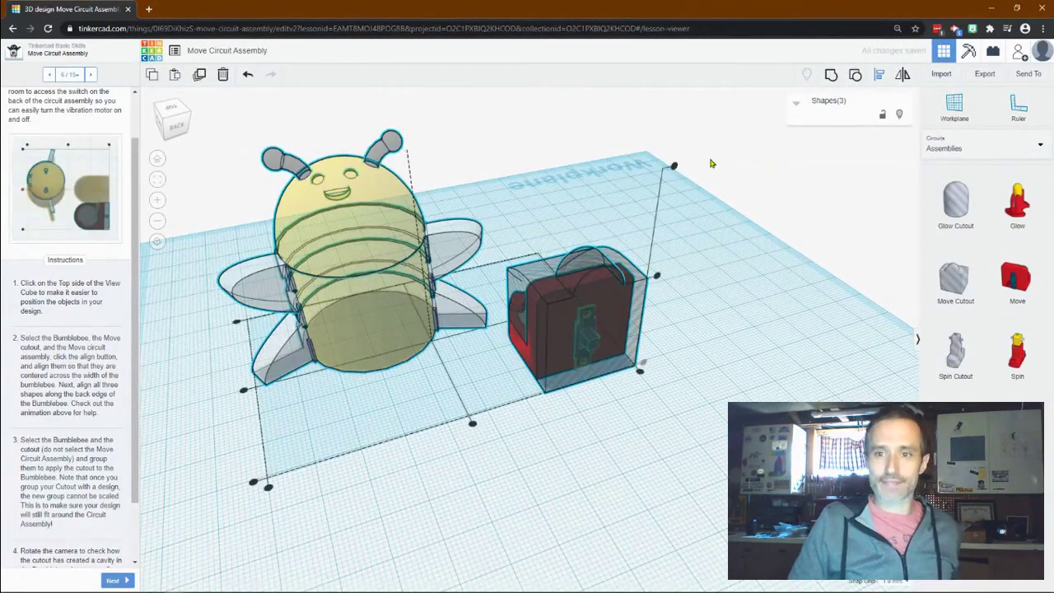
left_click(473, 426)
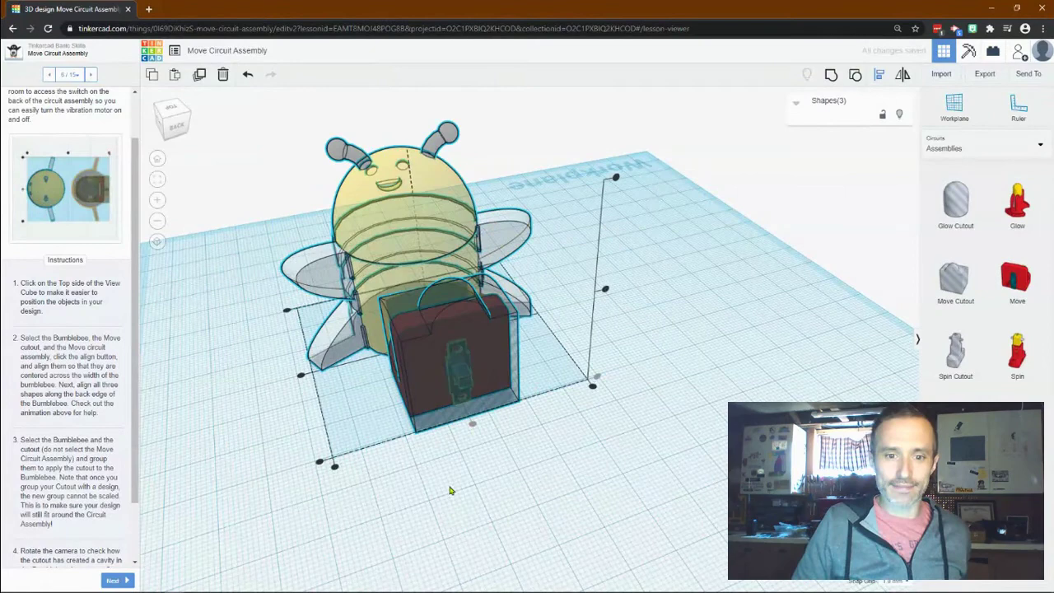
left_click(319, 465)
right_click_drag(266, 482, 416, 478)
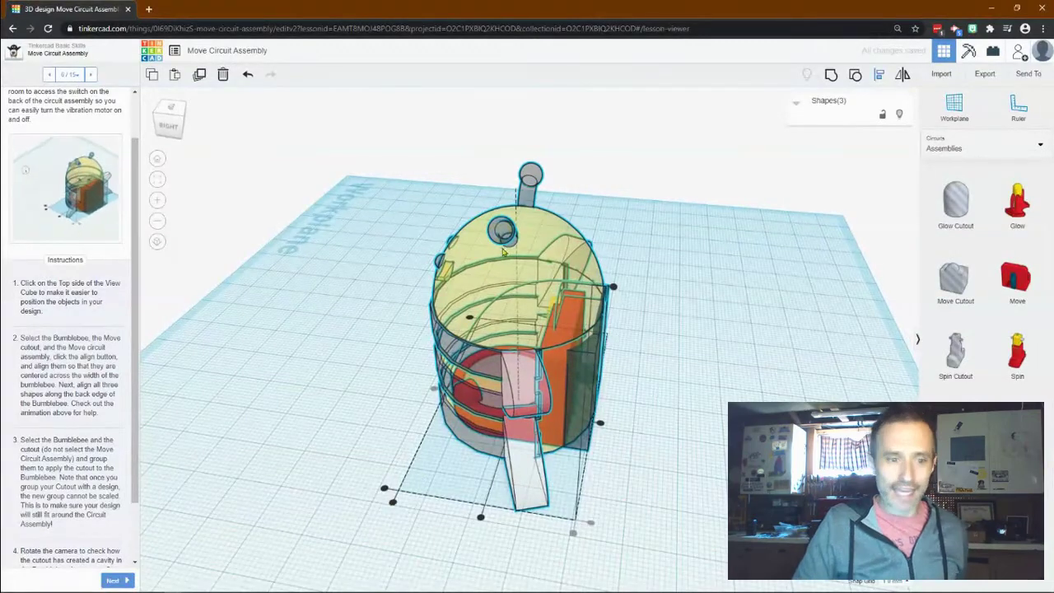
- Group the bumblebee with the Move Cutout, leaving the Move circuit assembly ungrouped, and inspect the resulting cavity
left_click(832, 75)
right_click_drag(576, 330, 682, 348)
left_click(461, 370)
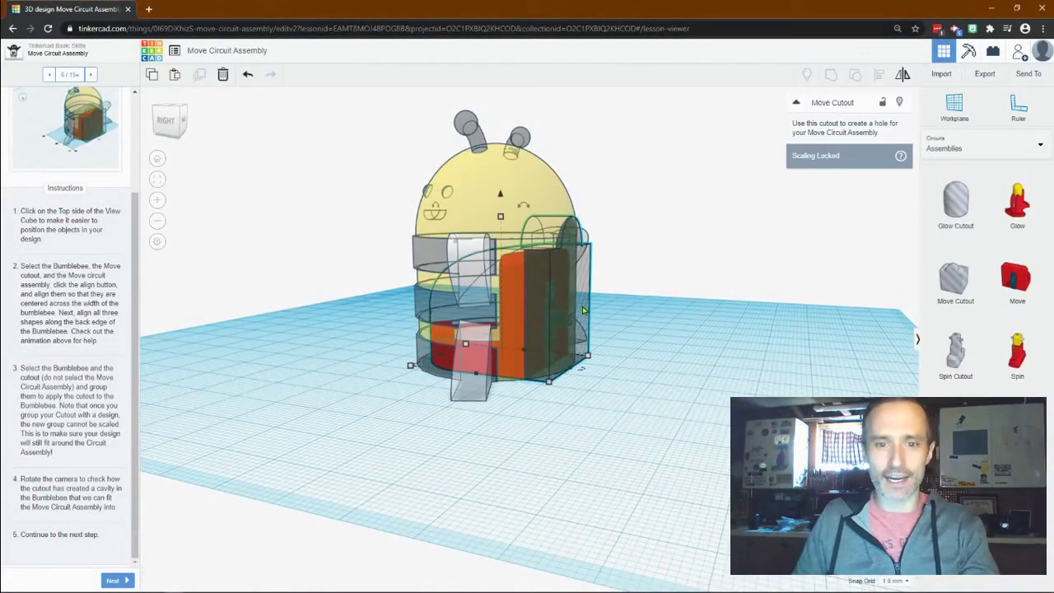
left_click(523, 183, "shift")
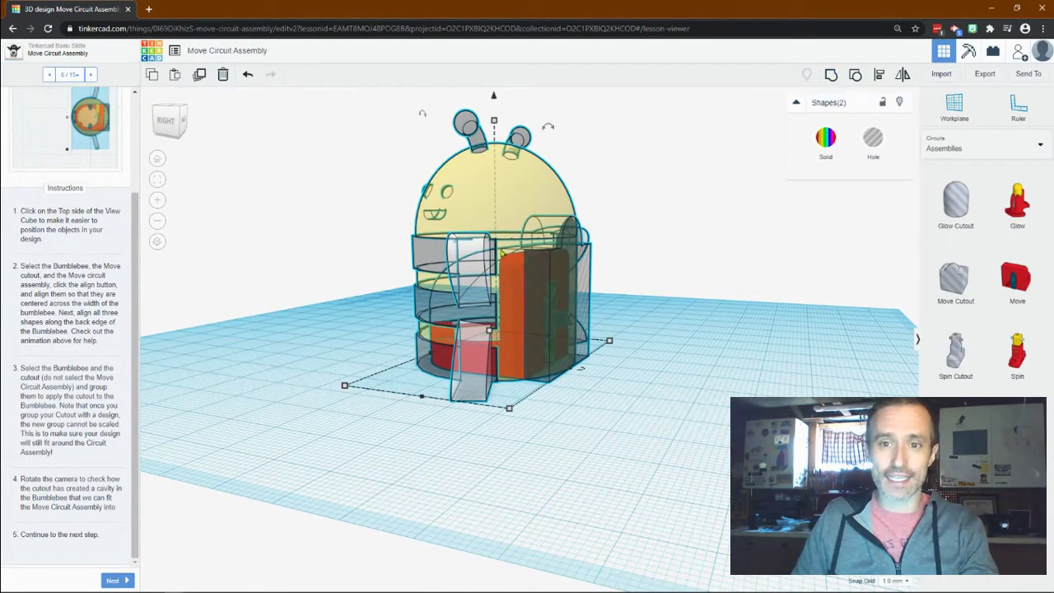
left_click(832, 77)
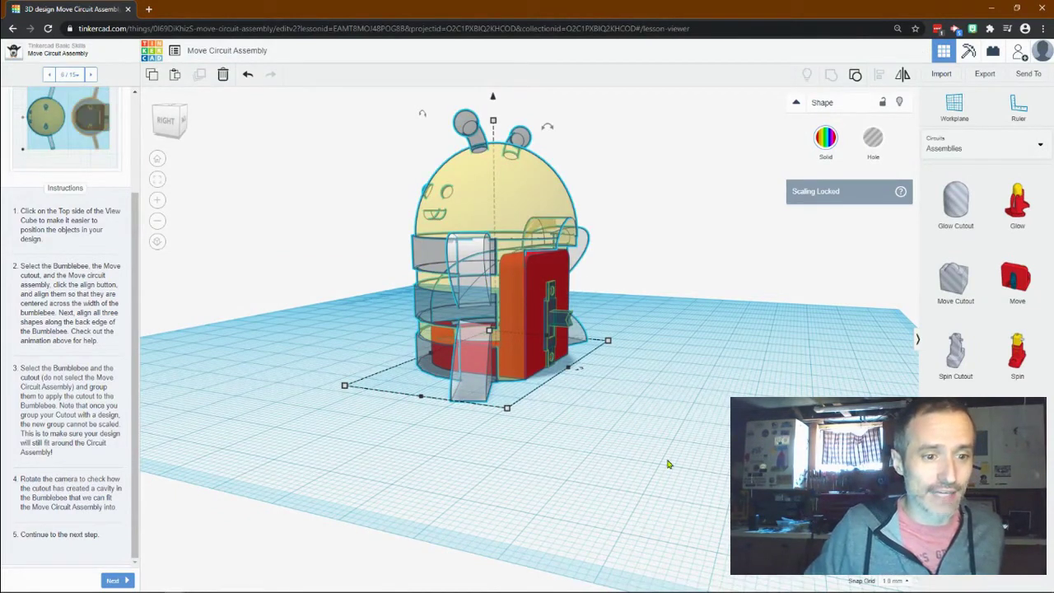
right_click_drag(668, 406, 692, 450)
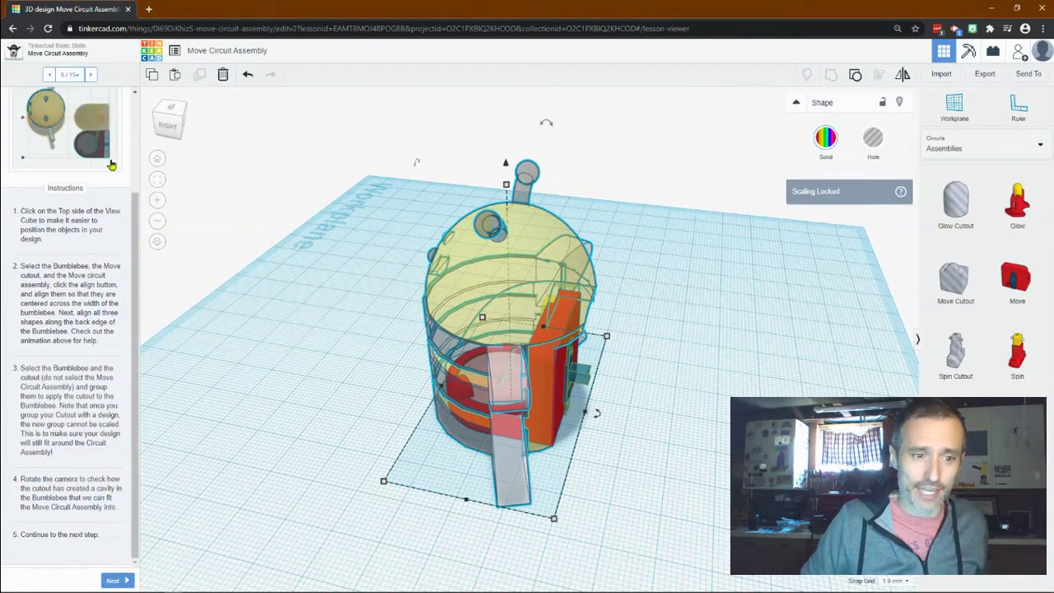
- Continue to the 3D Print Your Design step and review the export options for the selected Move circuit assembly
right_click(88, 73)
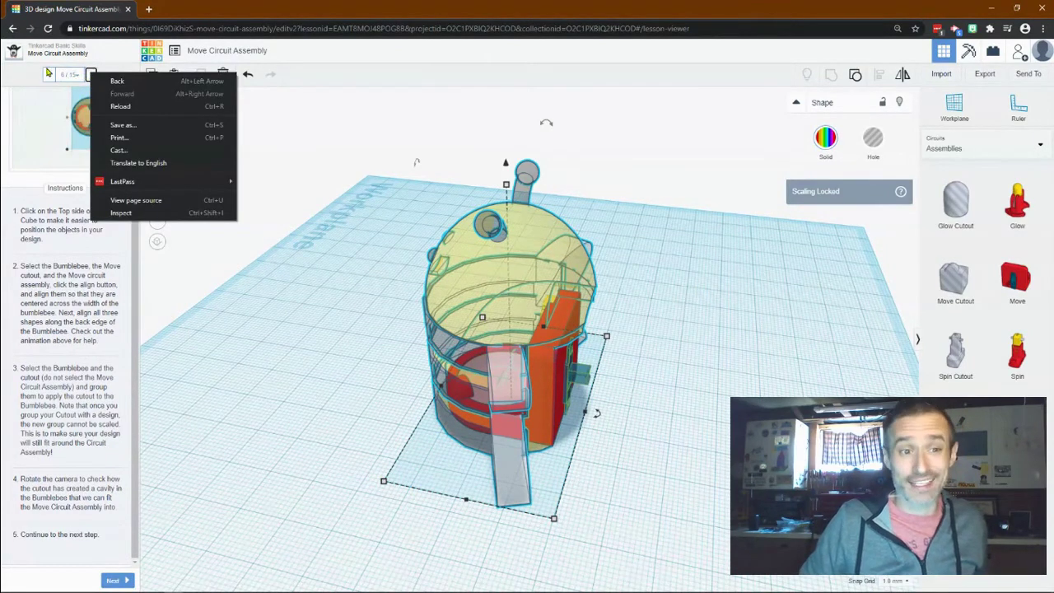
left_click(116, 81)
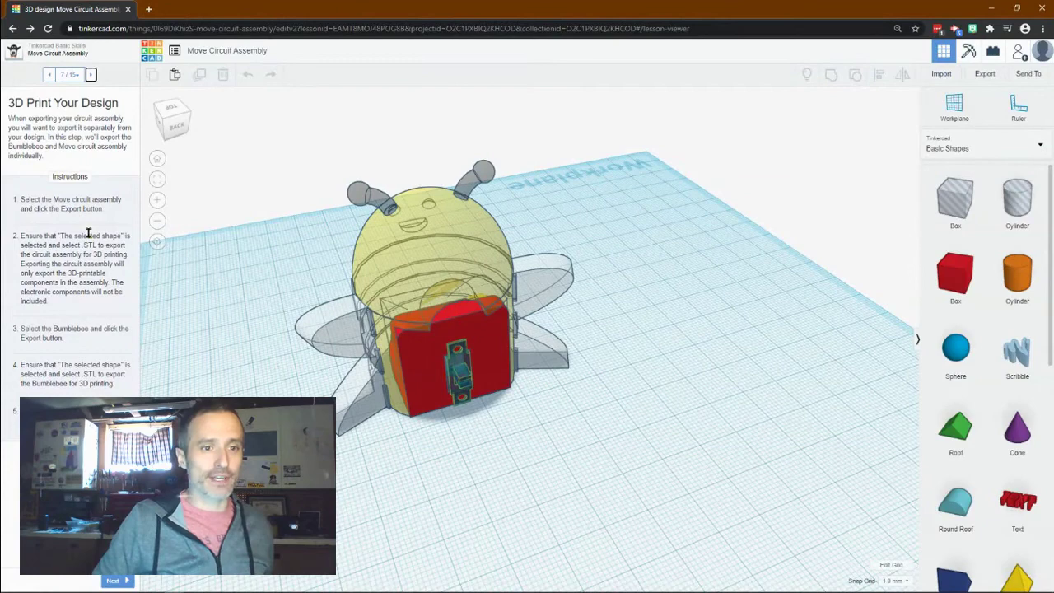
left_click(433, 361)
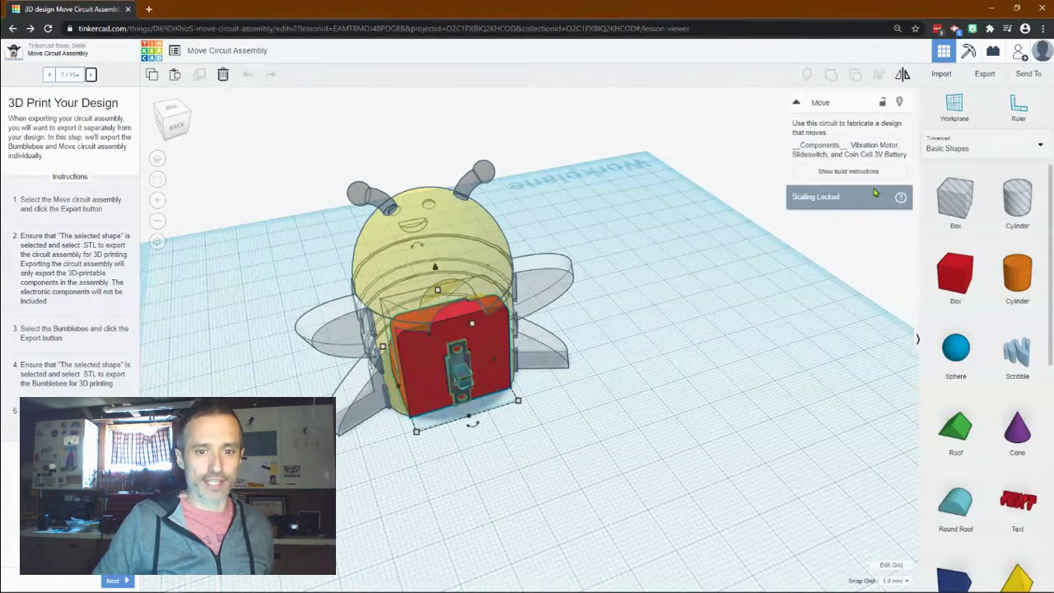
left_click(983, 74)
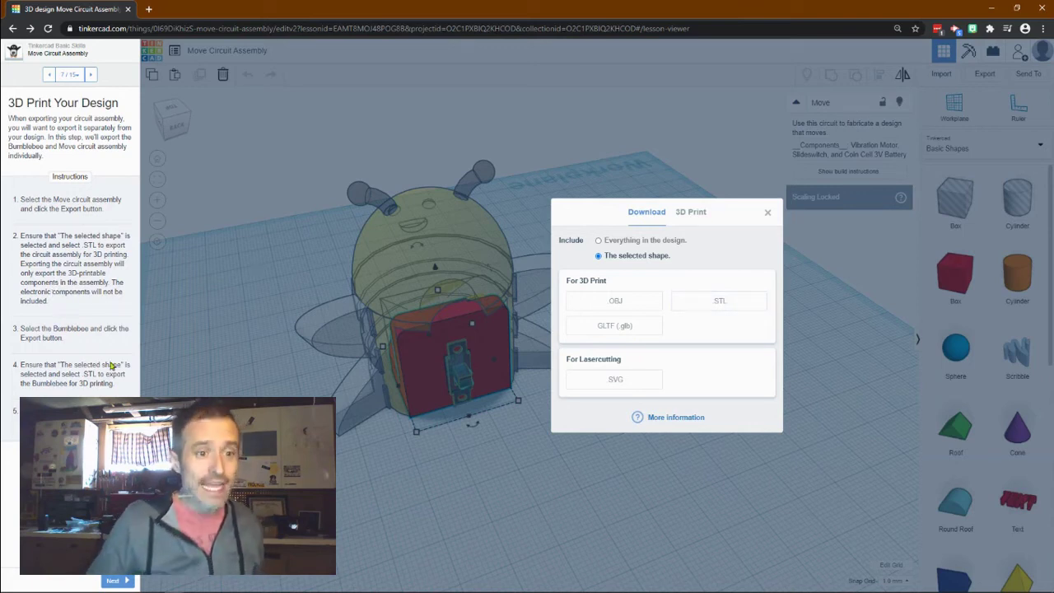
left_click(768, 212)
- Export only the bumblebee as an STL file for 3D printing
left_click(231, 377)
left_click(392, 285)
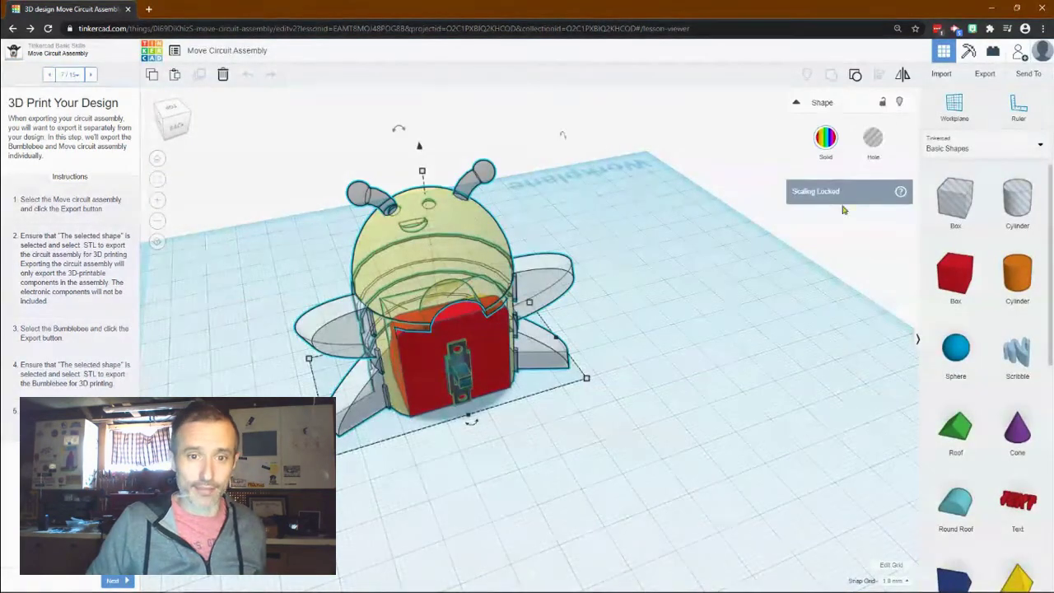
left_click(985, 73)
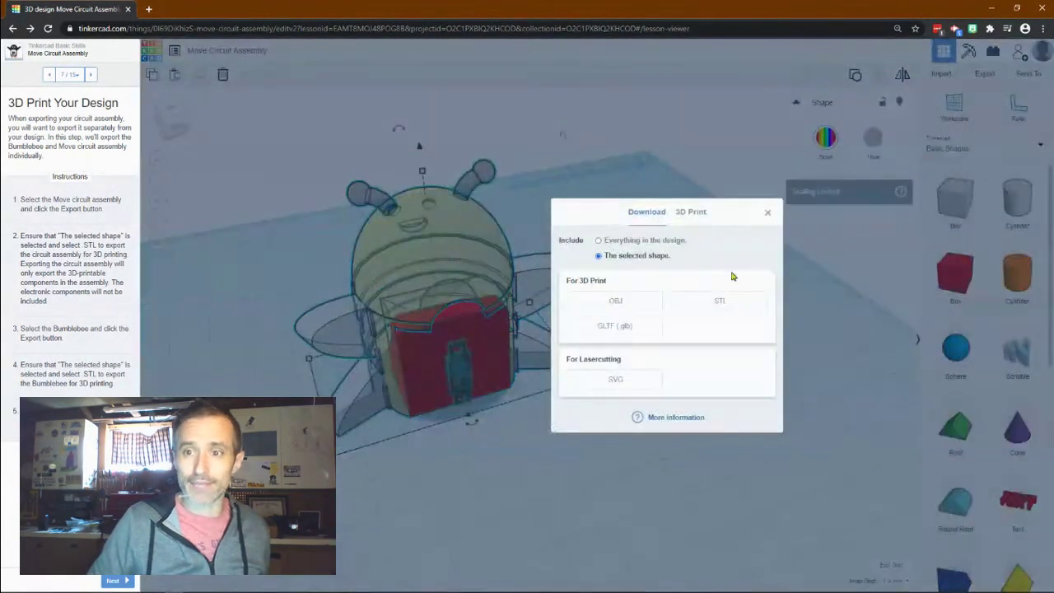
left_click(721, 301)
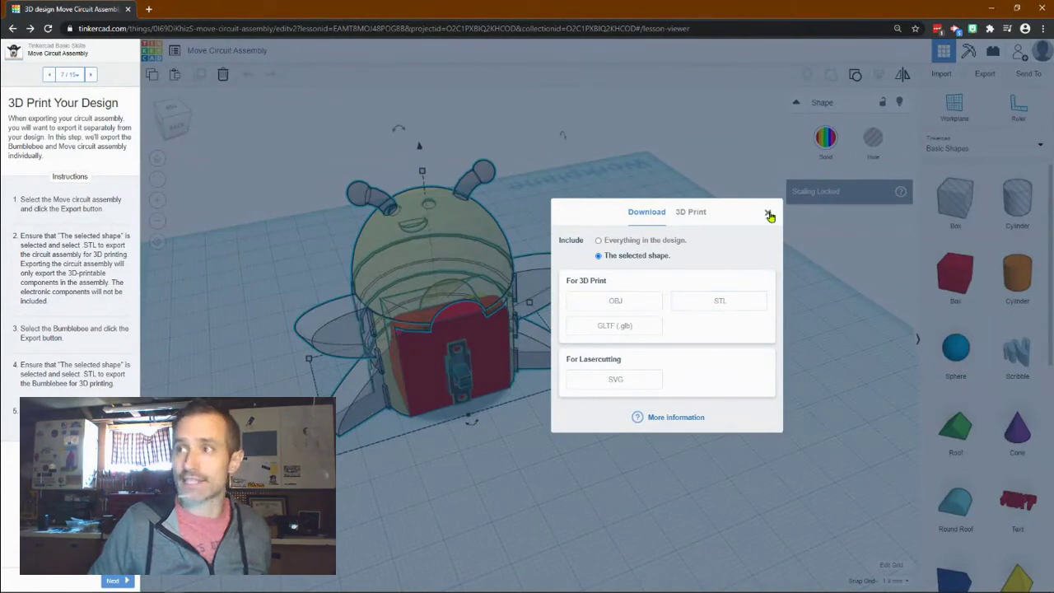
left_click(767, 214)
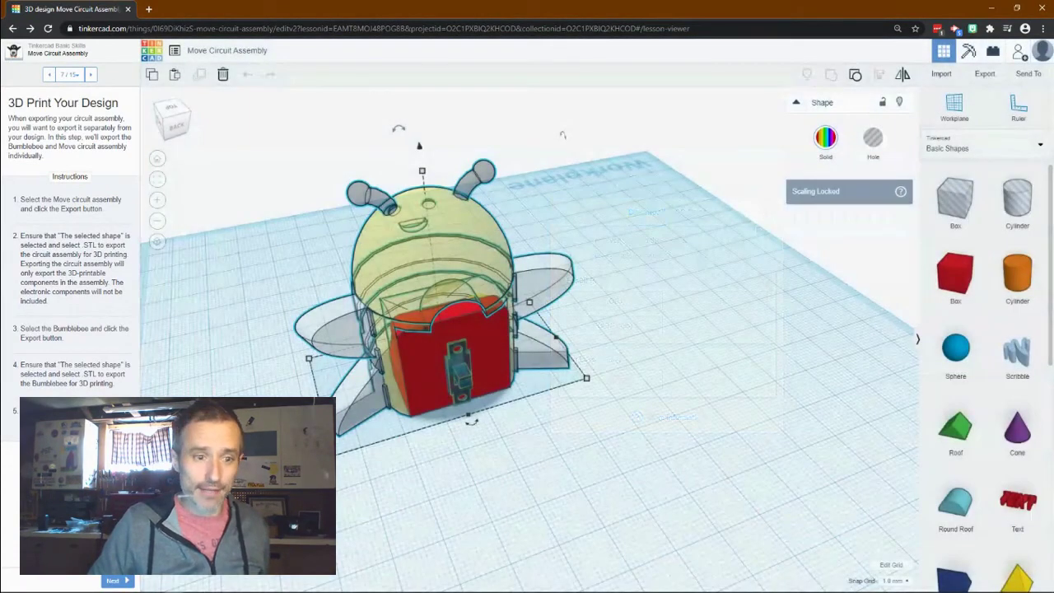
- Pull the Move circuit assembly out of the bumblebee's cavity and place it on the workplane behind the bumblebee
right_click_drag(223, 369, 432, 352)
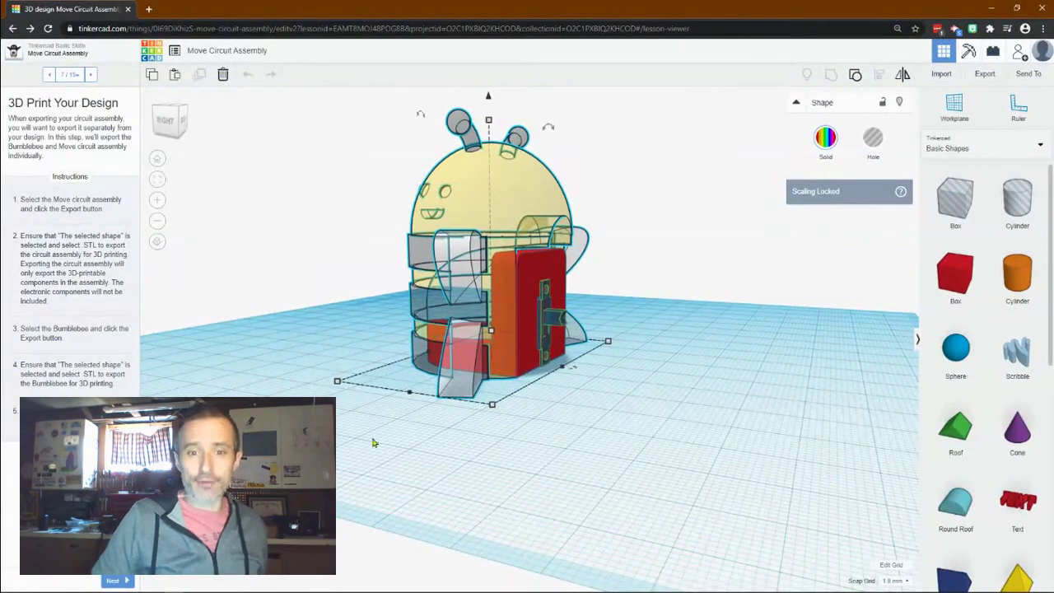
left_click_drag(531, 325, 647, 440)
right_click_drag(648, 440, 737, 499)
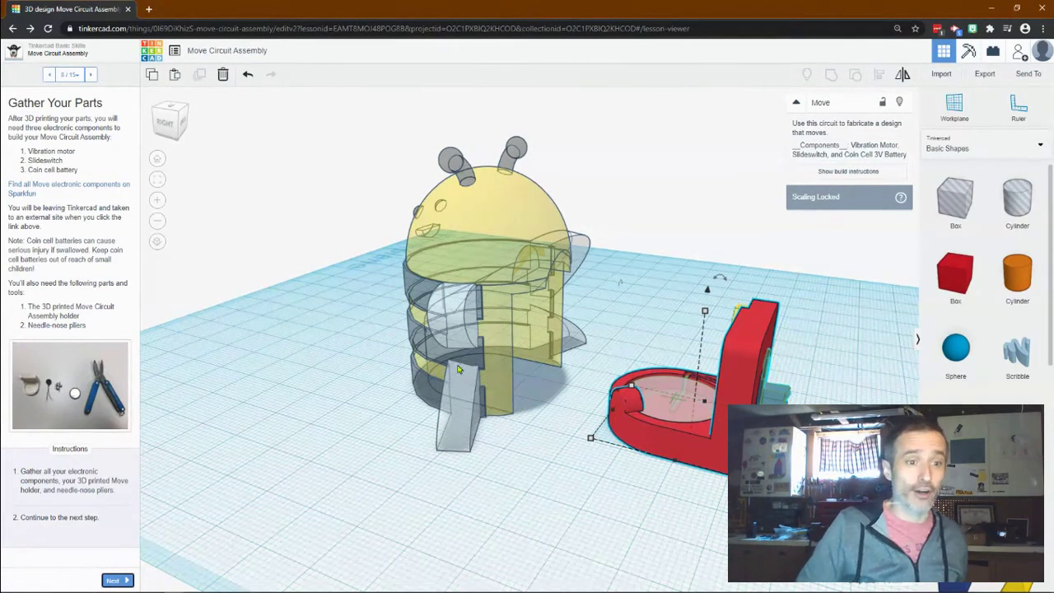
- Open the lesson's Sparkfun parts link in a new tab, review the Move Circuit Assembly wish list, and return to the lesson
right_click(46, 191)
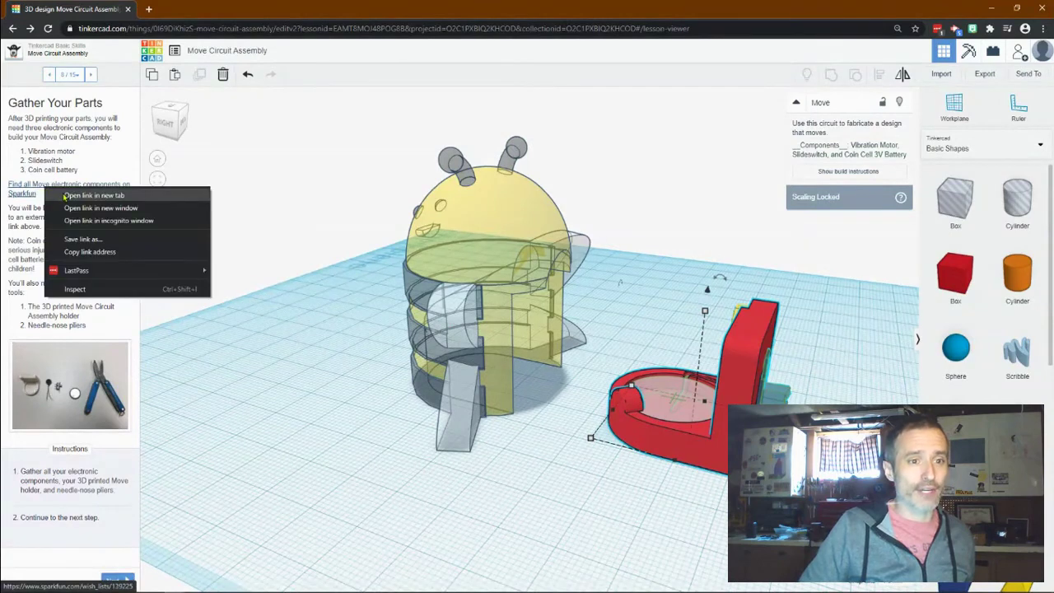
left_click(64, 196)
left_click(183, 9)
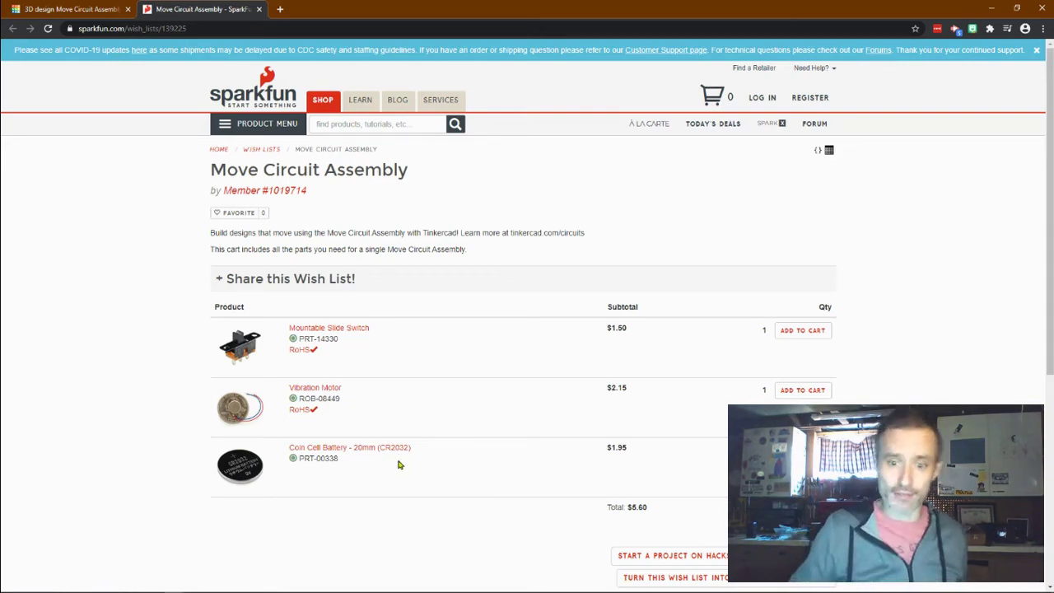
scroll(442, 439, "down", 2)
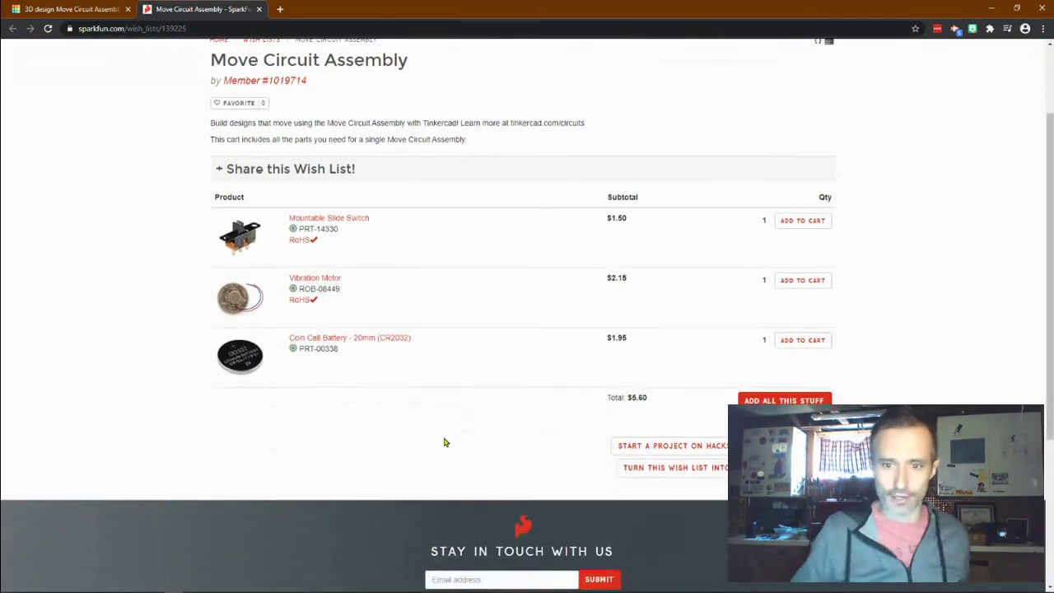
scroll(438, 442, "up", 2)
left_click(73, 9)
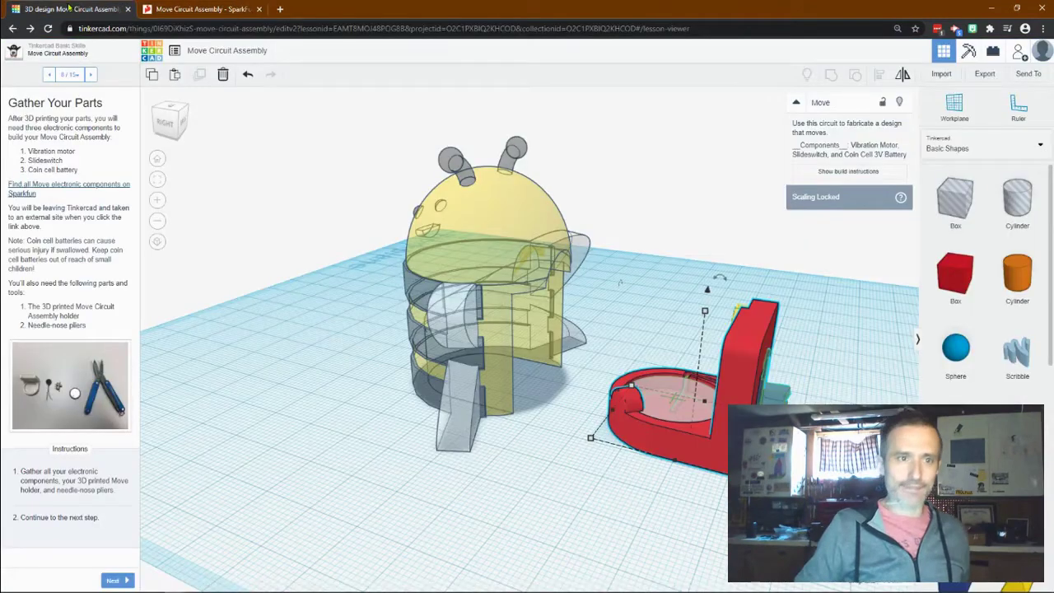
- Advance through the assembly instructions to Press Fit the Move Circuit Assembly and Bumblebee, and view that step's image enlarged
left_click(91, 76)
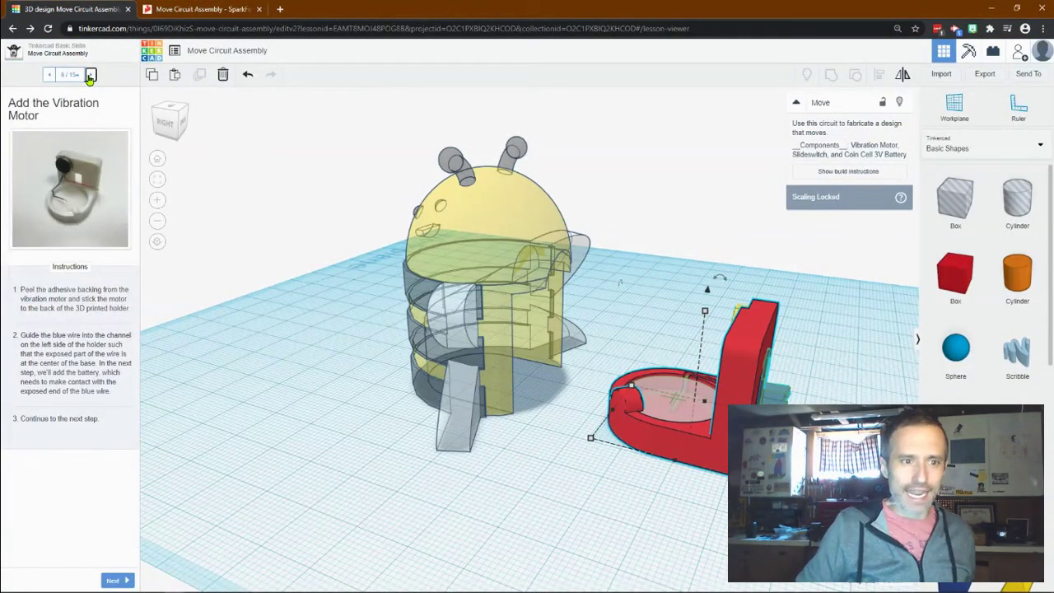
left_click(91, 75)
left_click(91, 75)
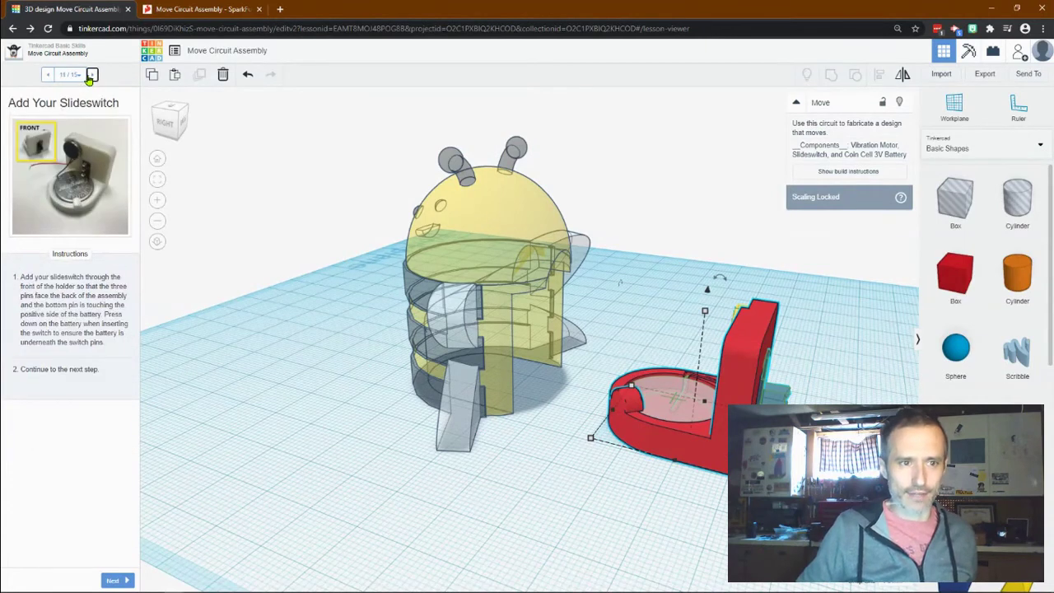
left_click(91, 75)
left_click(92, 75)
left_click(91, 74)
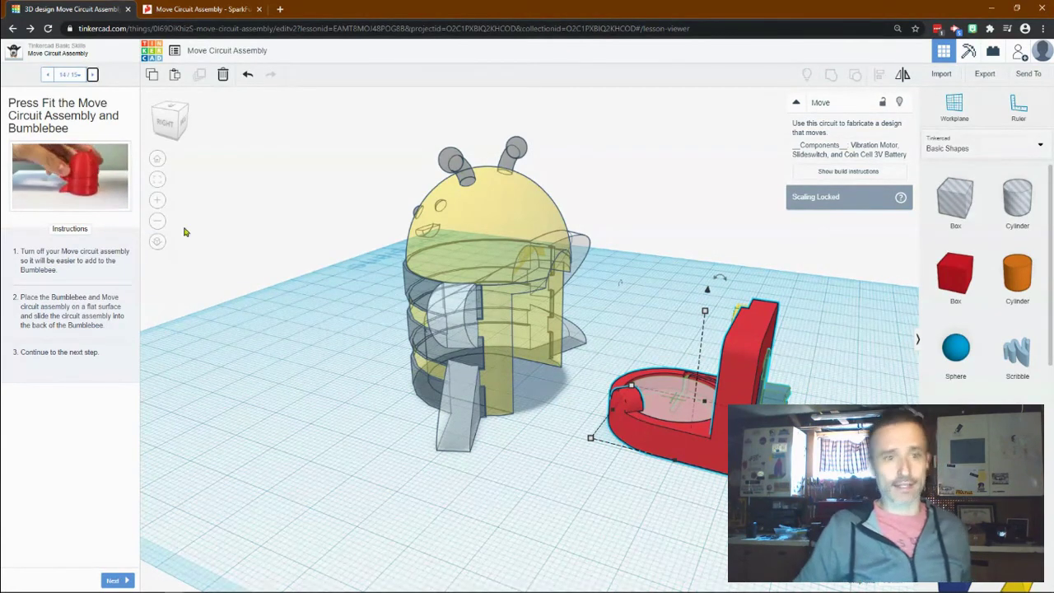
left_click(91, 75)
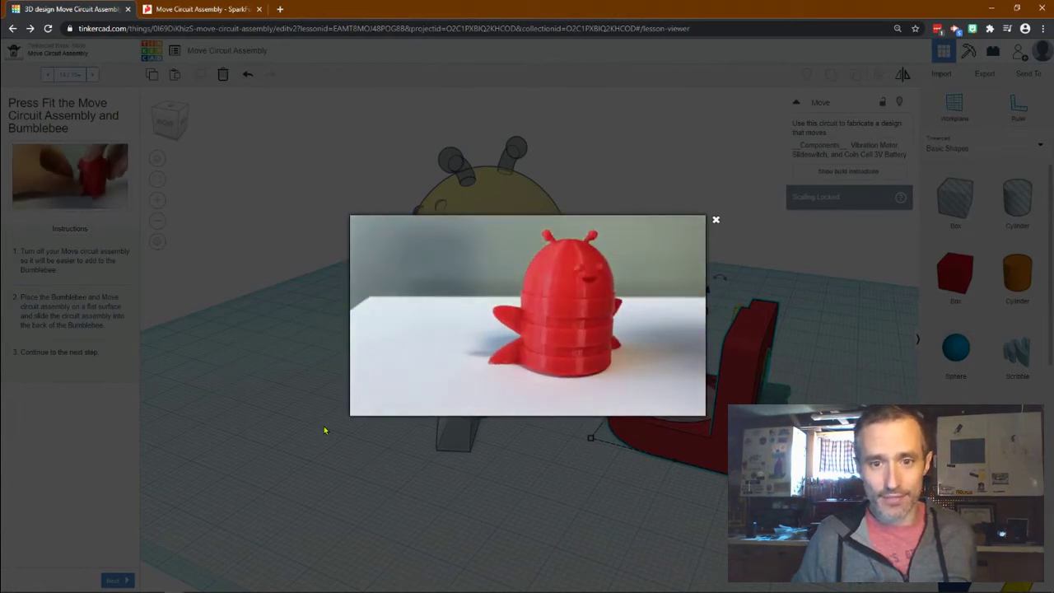
left_click(714, 219)
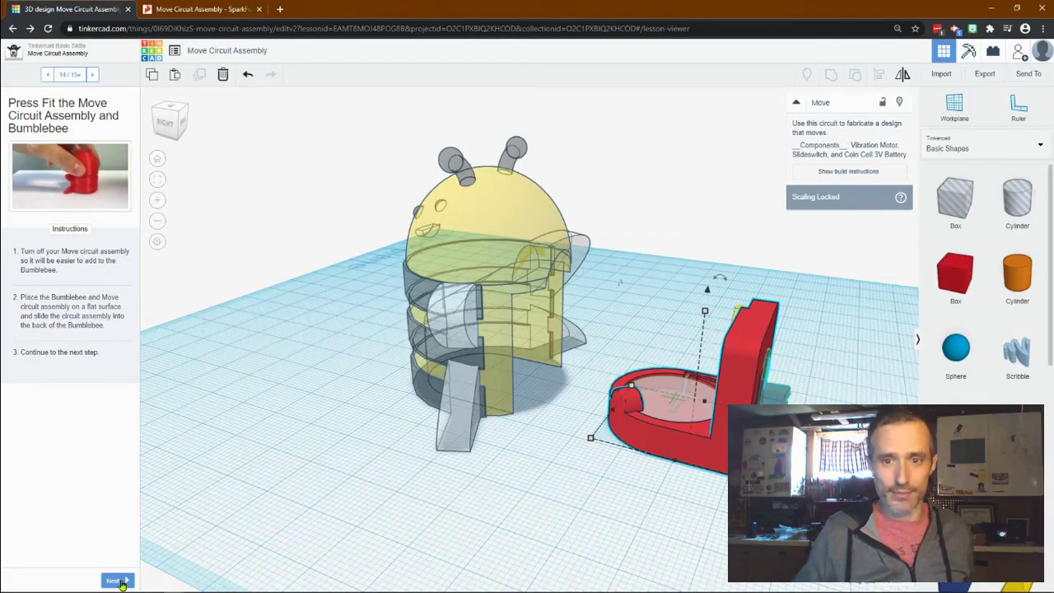
- Continue to the Make Your Bumblebee Move! step, view its image enlarged, and mark the lesson as done
left_click(119, 580)
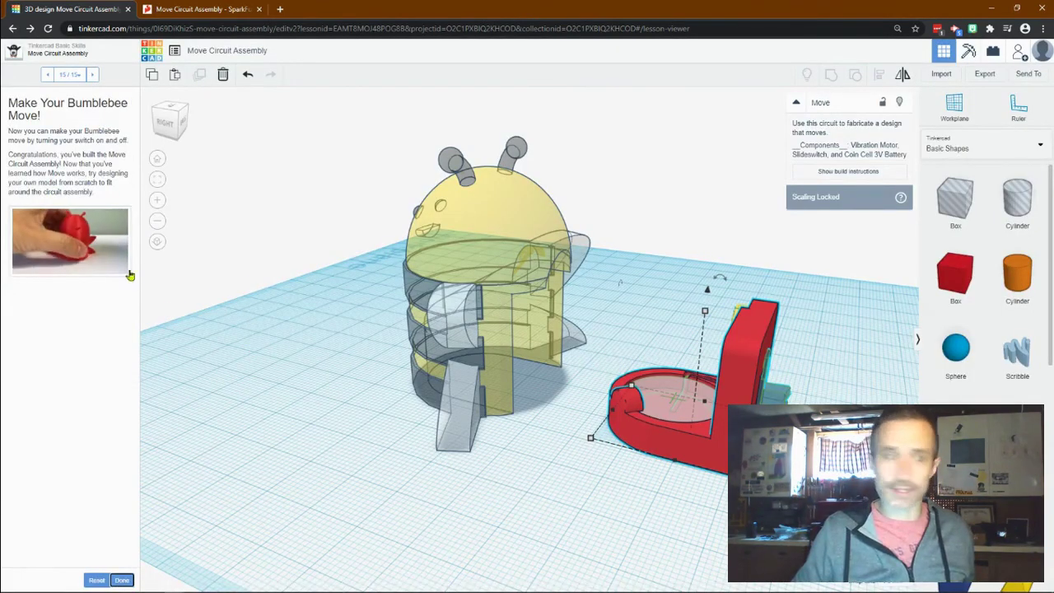
left_click(98, 248)
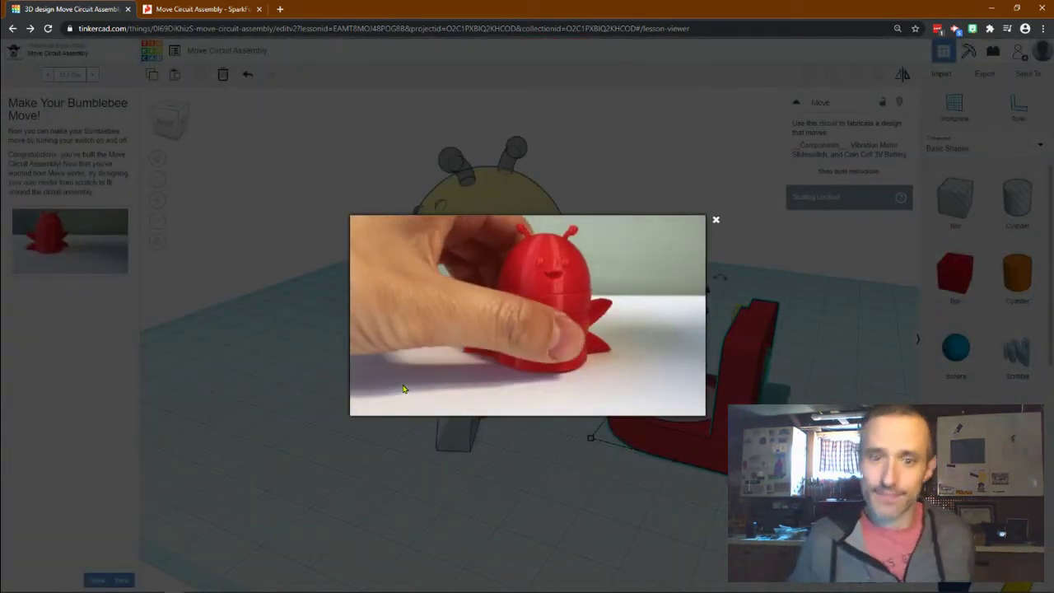
left_click(715, 221)
left_click(122, 579)
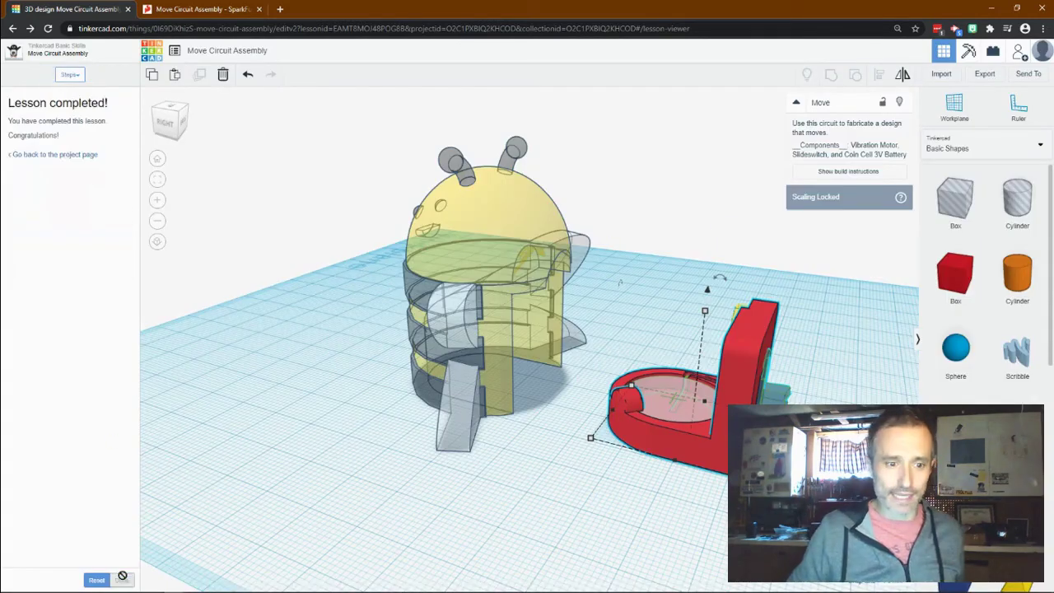